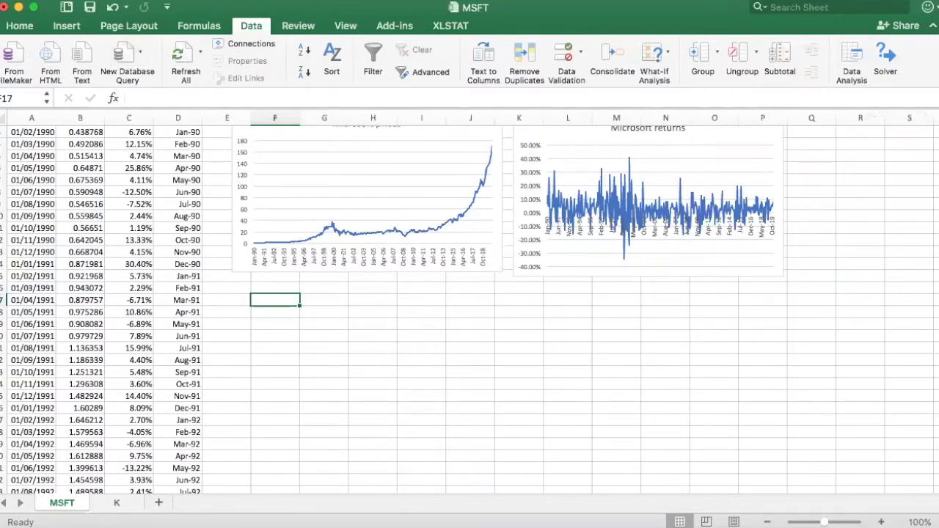
# Step: Confirm Analysis ToolPak is checked in Excel Add-ins, then bring up the Data Analysis tool list
pyautogui.click(268, 0)
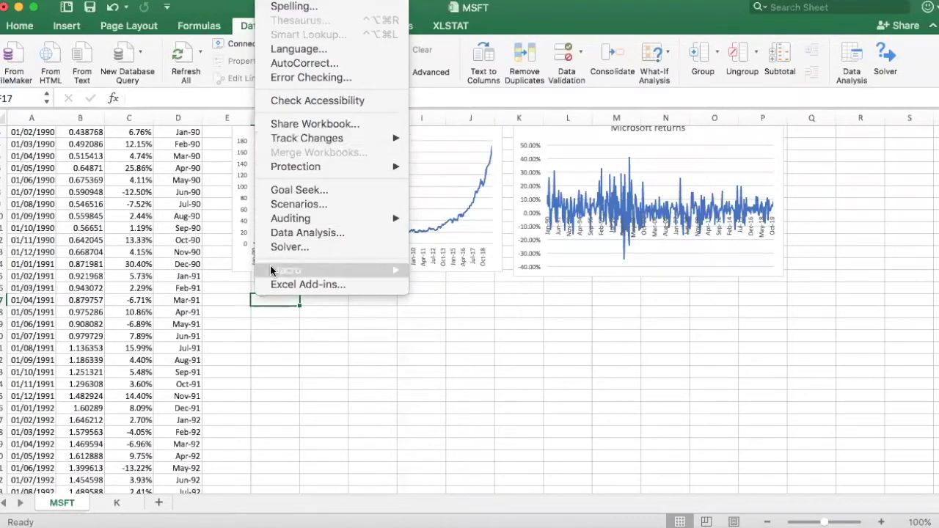
pyautogui.click(274, 284)
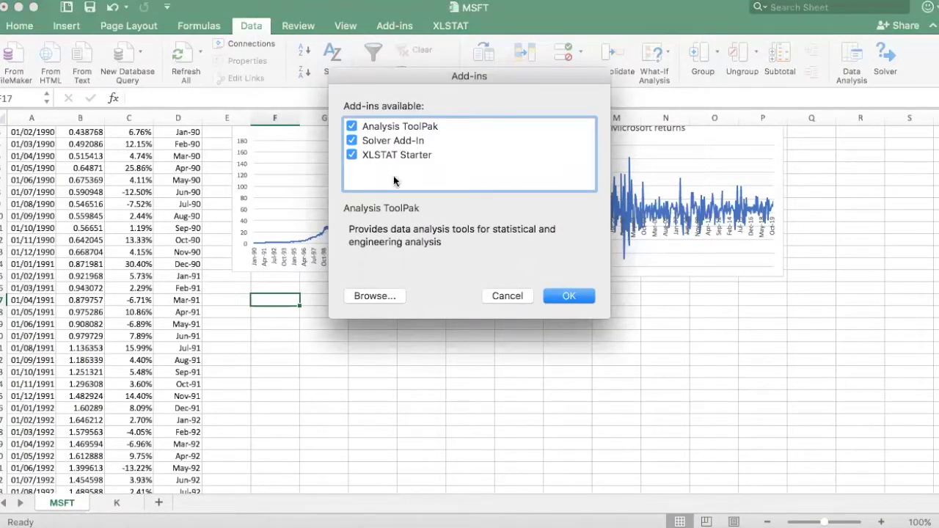
pyautogui.click(487, 294)
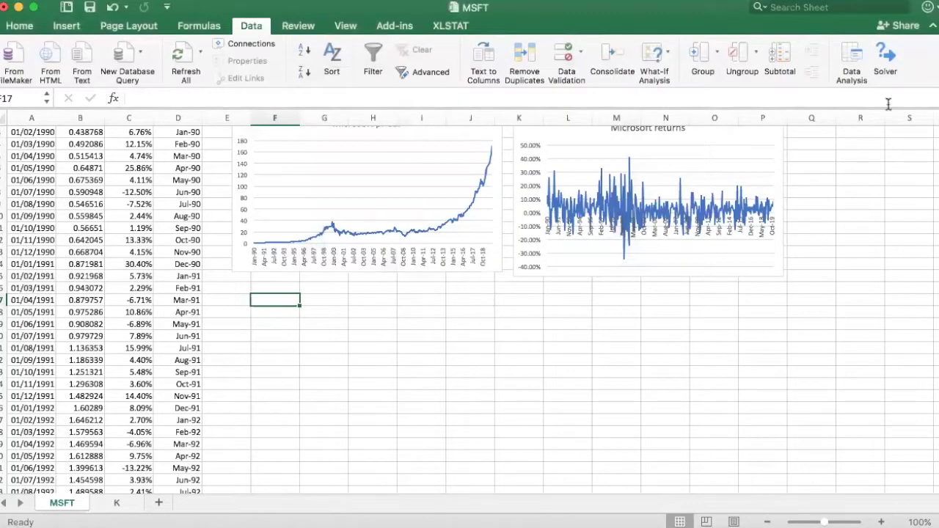
pyautogui.click(851, 59)
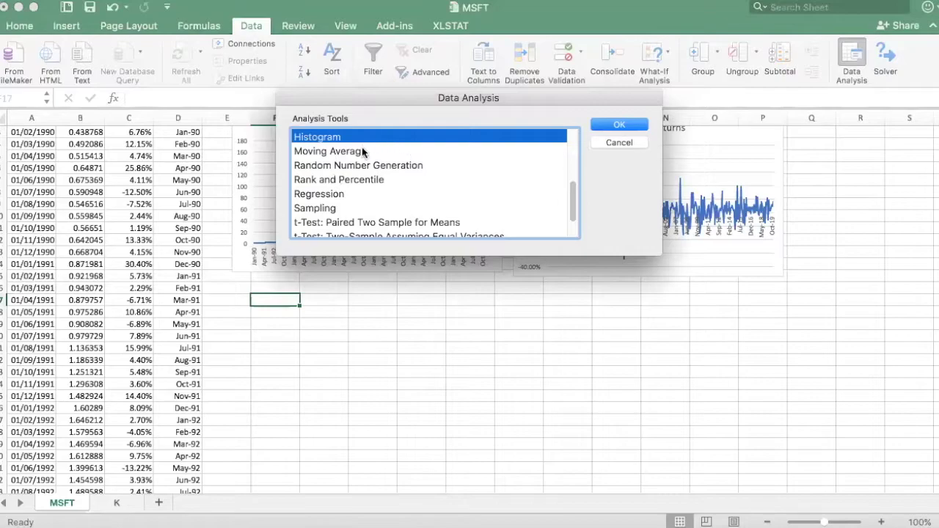
pyautogui.scroll(1, 341, 159)
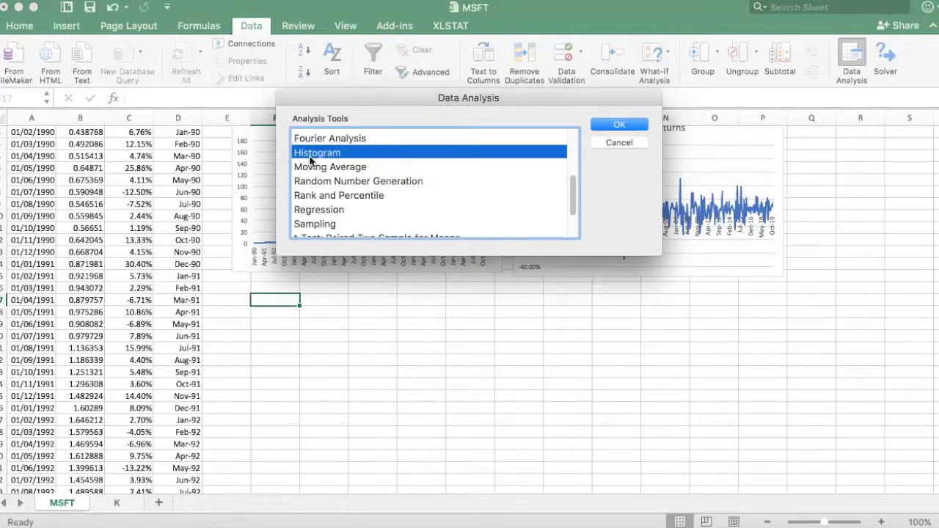
pyautogui.click(601, 126)
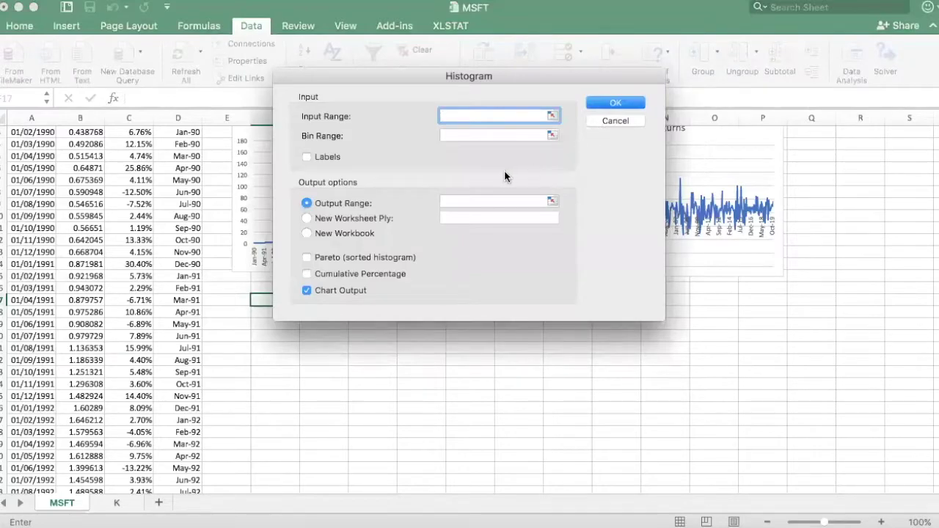
pyautogui.click(552, 116)
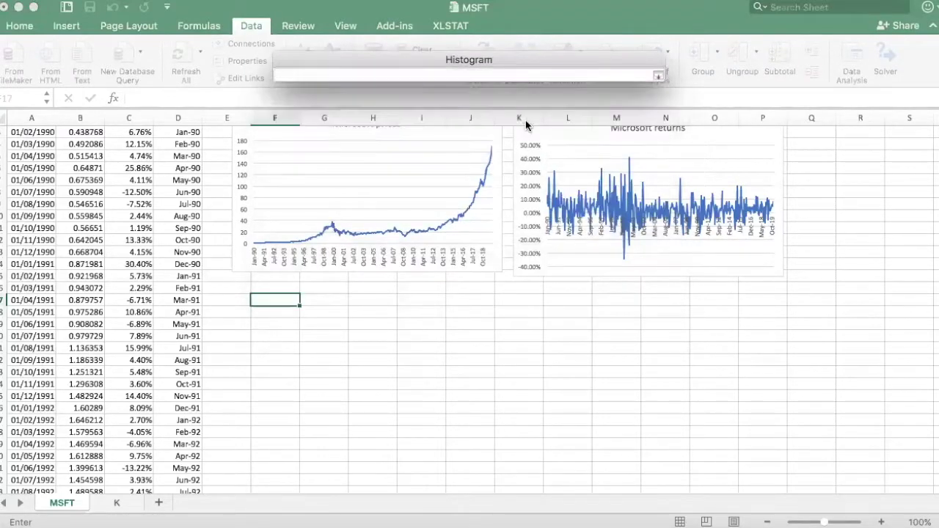
pyautogui.scroll(1, 129, 163)
pyautogui.click(128, 142)
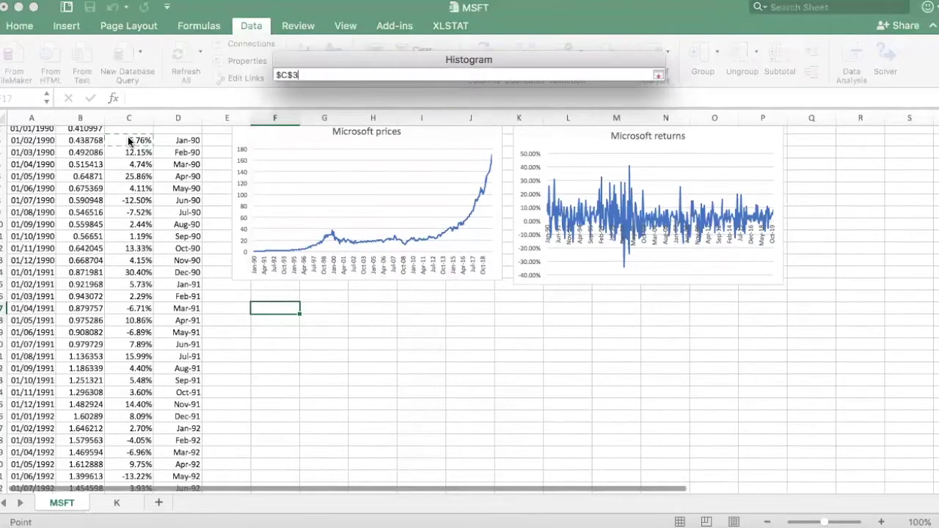
pyautogui.moveTo(129, 142); pyautogui.dragTo(129, 165)
pyautogui.press('BackSpace')
pyautogui.write('362')
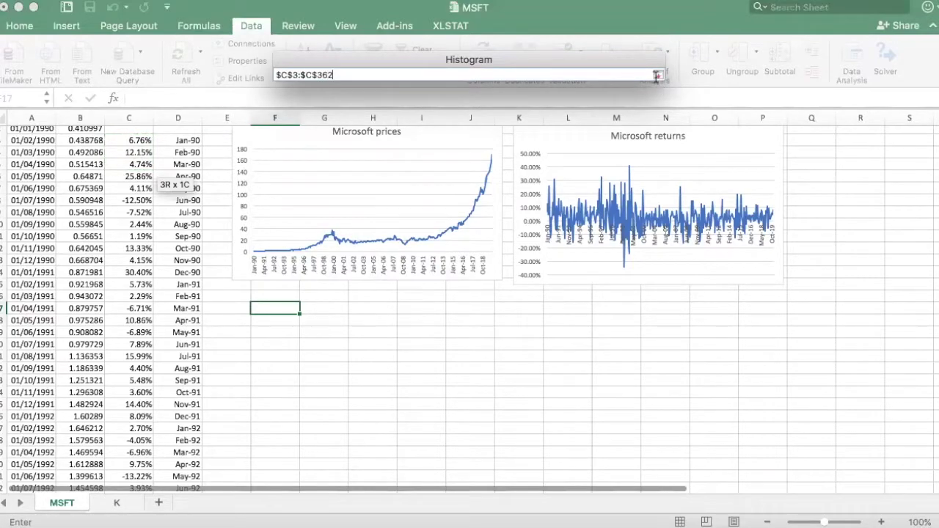
pyautogui.click(657, 76)
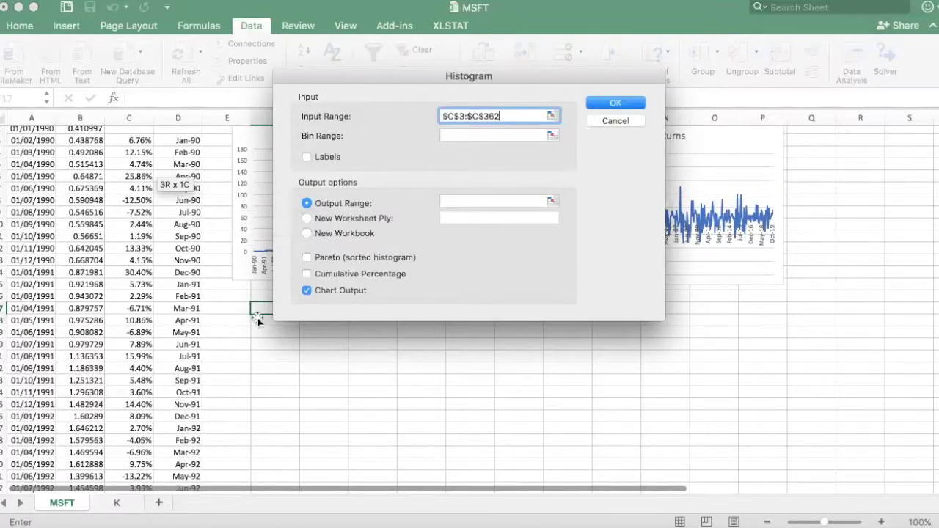
pyautogui.click(610, 123)
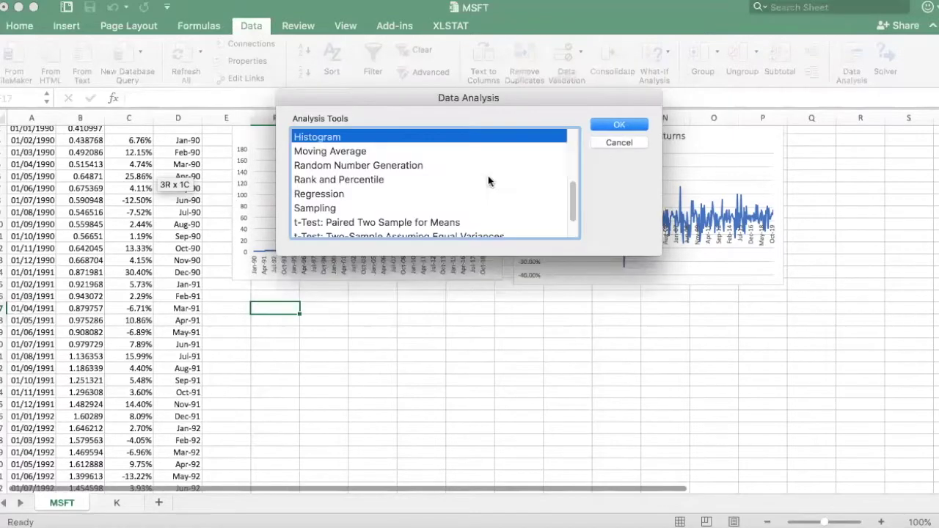
pyautogui.click(599, 143)
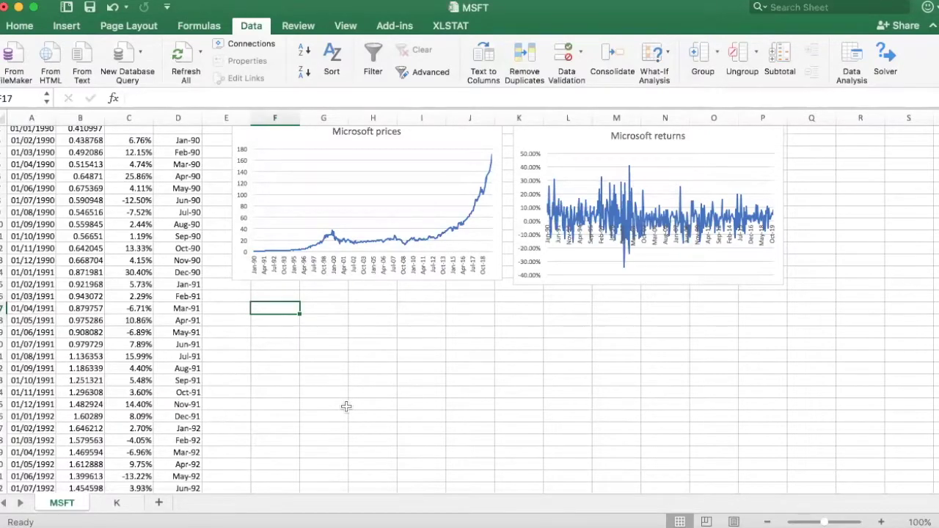
# Step: Enter -40% and -35% in F17:F18 and fill the bin series down to 40% in F33
pyautogui.write('-40')
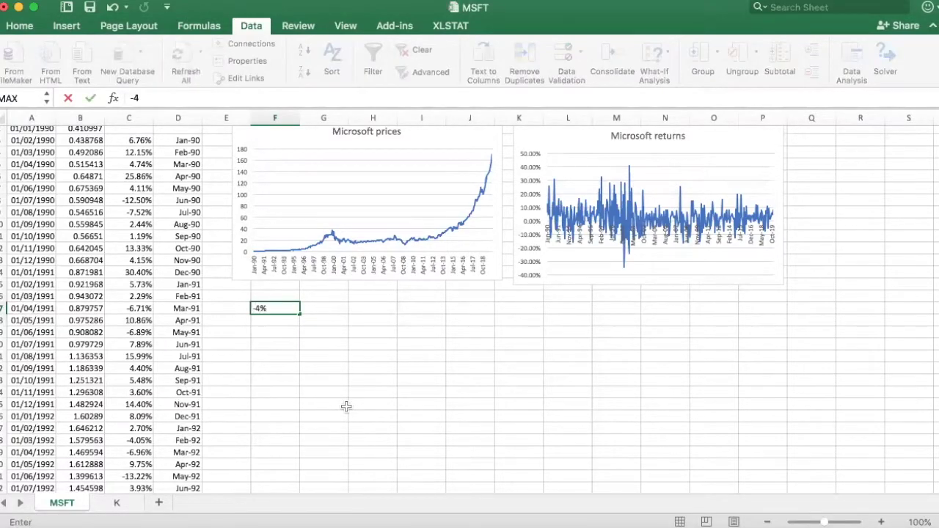
pyautogui.press('Return')
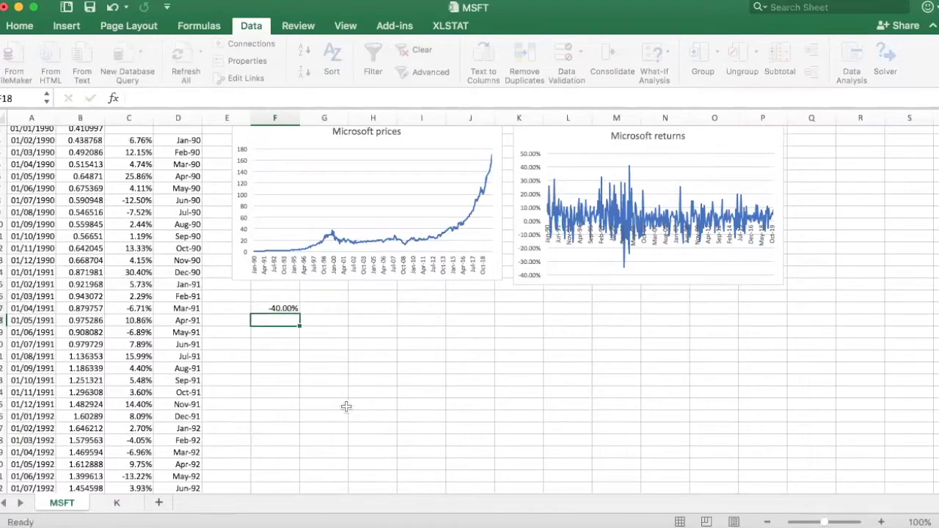
pyautogui.write('-35')
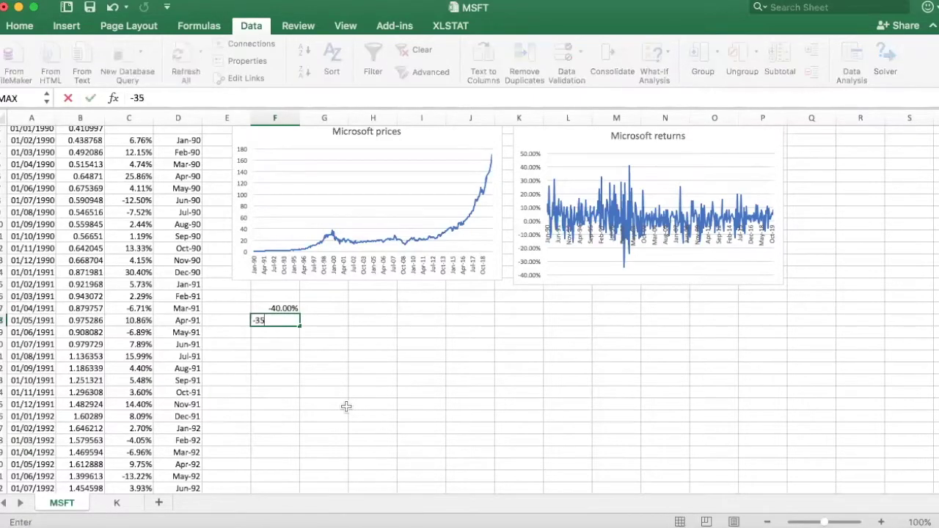
pyautogui.write('%')
pyautogui.press('Return')
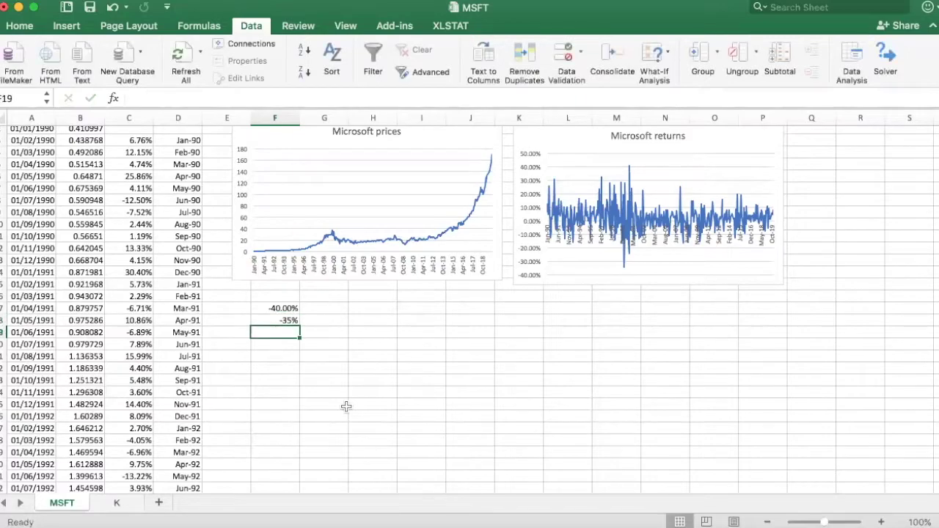
pyautogui.moveTo(294, 311); pyautogui.dragTo(291, 470)
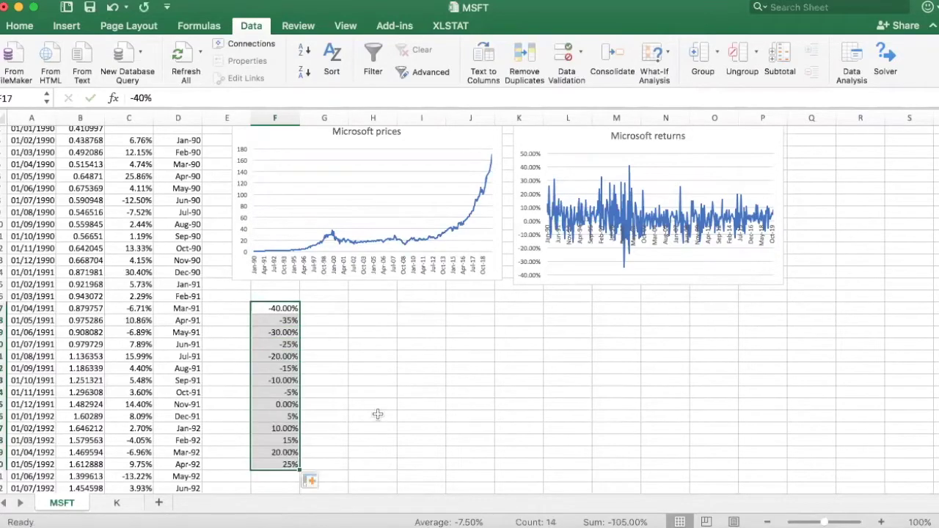
pyautogui.scroll(-2, 377, 414)
pyautogui.scroll(-7, 377, 414)
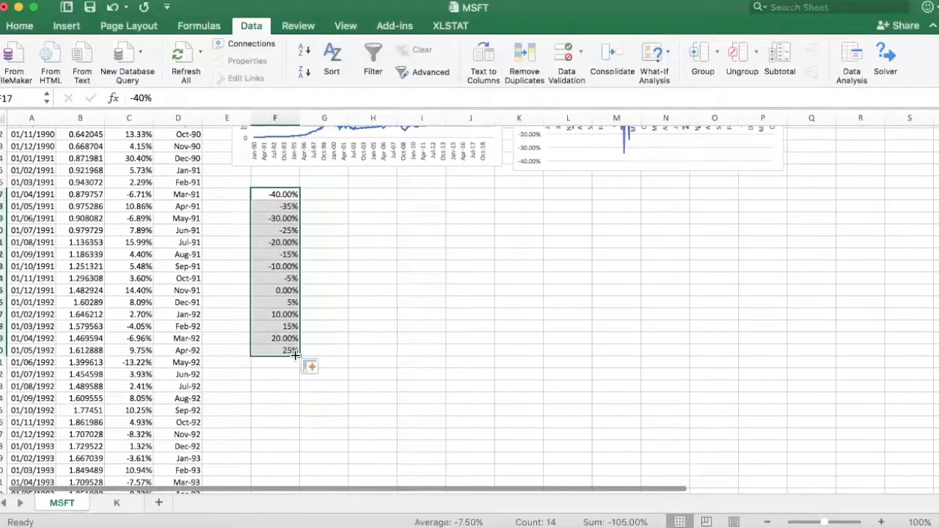
pyautogui.moveTo(299, 358); pyautogui.dragTo(300, 388)
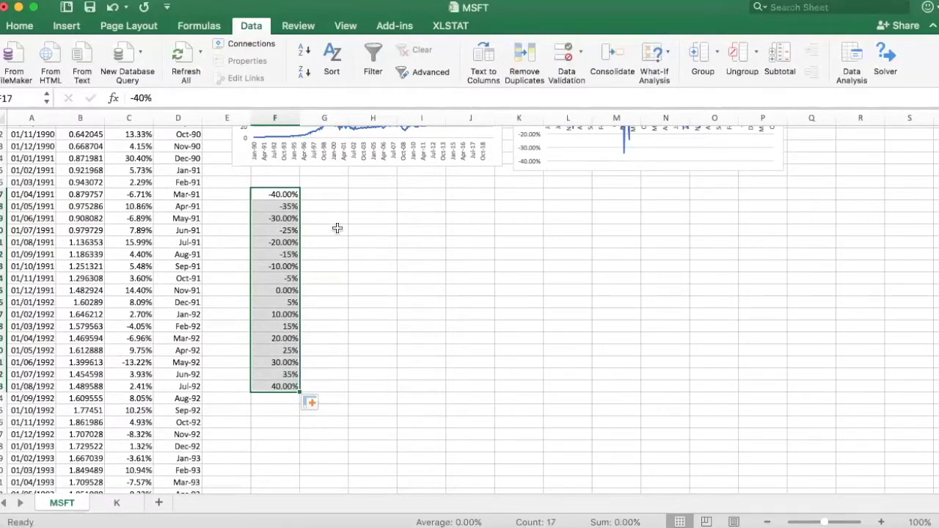
pyautogui.click(853, 58)
# Step: Choose the Histogram tool and set its bin range to $F$17:$F$33
pyautogui.click(599, 126)
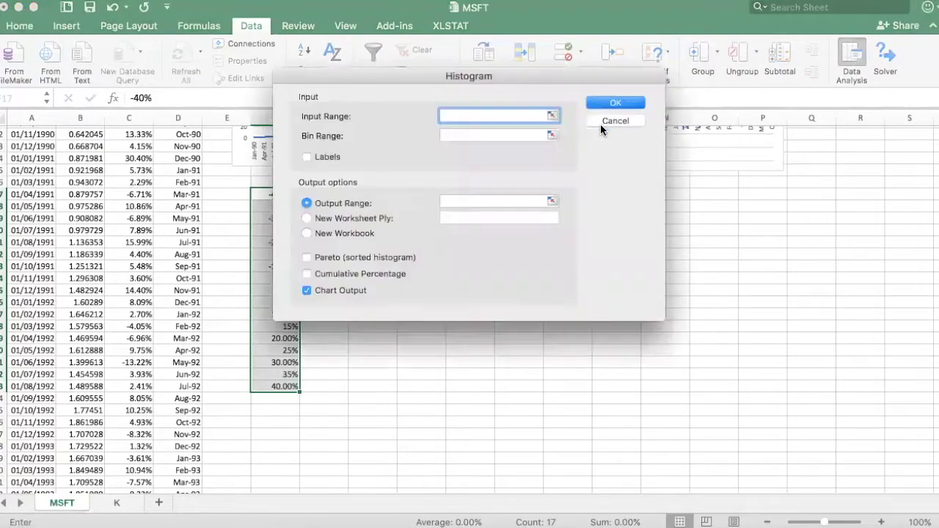
pyautogui.click(473, 134)
pyautogui.click(553, 138)
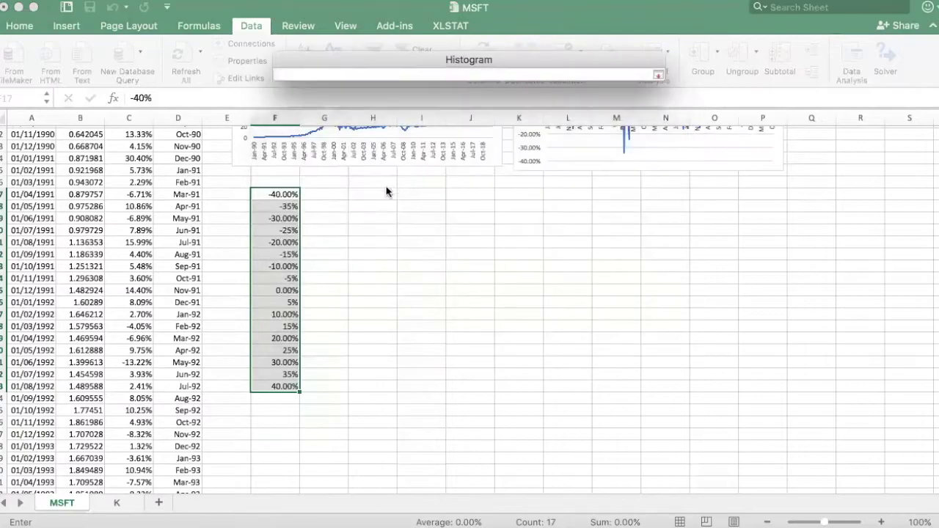
pyautogui.moveTo(288, 195); pyautogui.dragTo(267, 381)
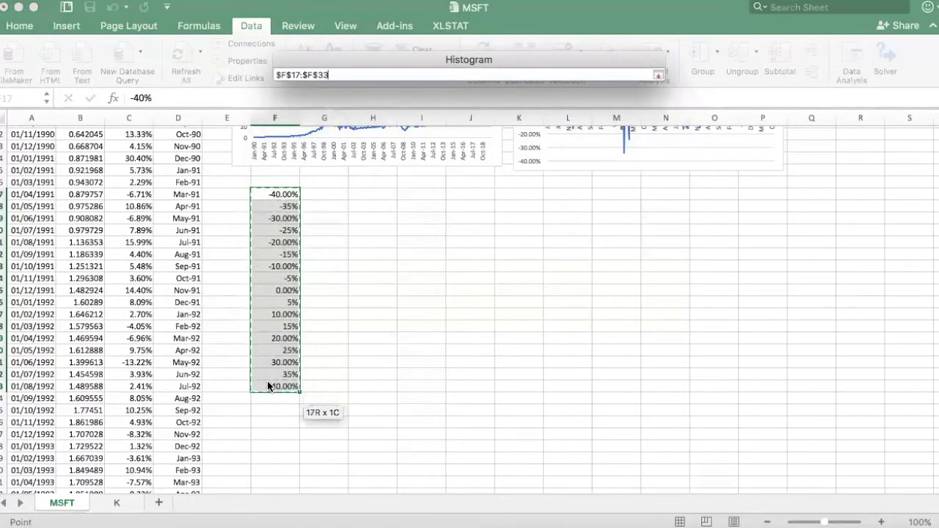
pyautogui.click(657, 75)
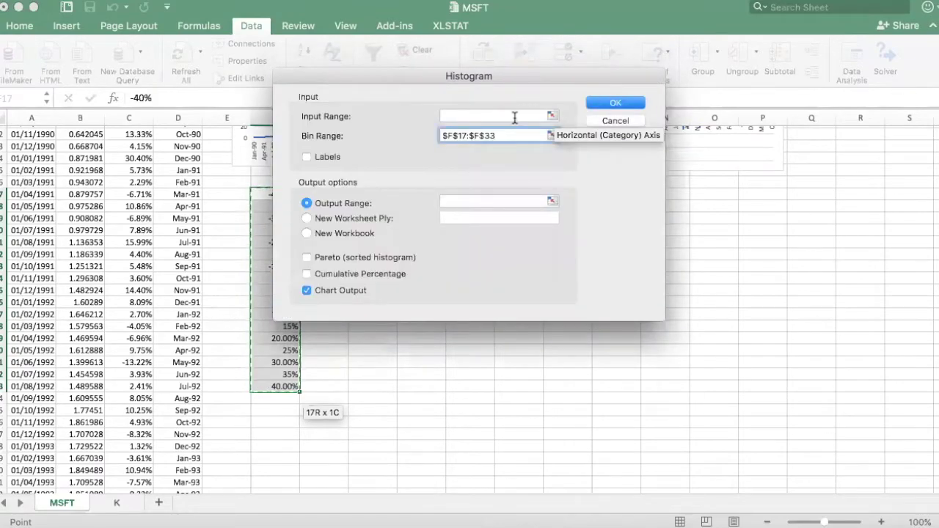
# Step: Set the histogram input range to the Microsoft returns $C$3:$C$362
pyautogui.click(505, 115)
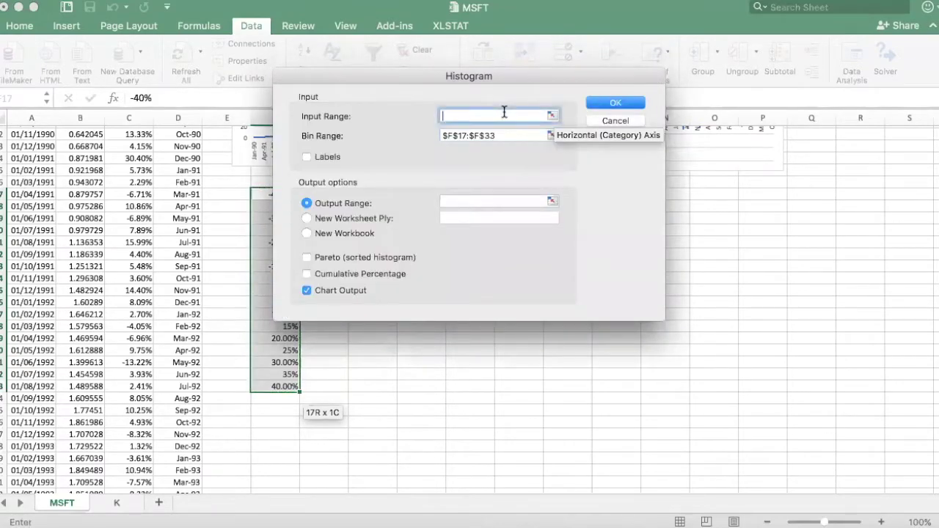
pyautogui.click(551, 115)
pyautogui.scroll(3, 176, 222)
pyautogui.scroll(3, 176, 222)
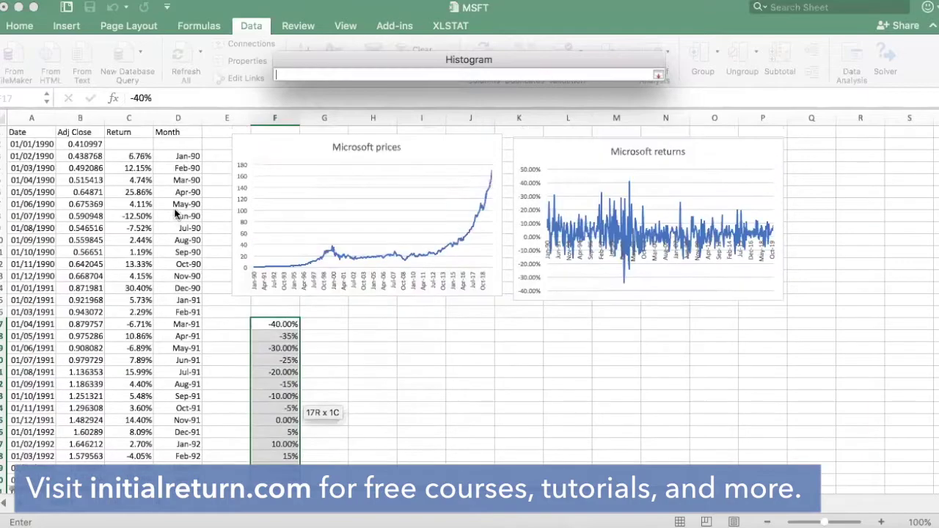
pyautogui.click(141, 156)
pyautogui.moveTo(135, 168); pyautogui.dragTo(147, 191)
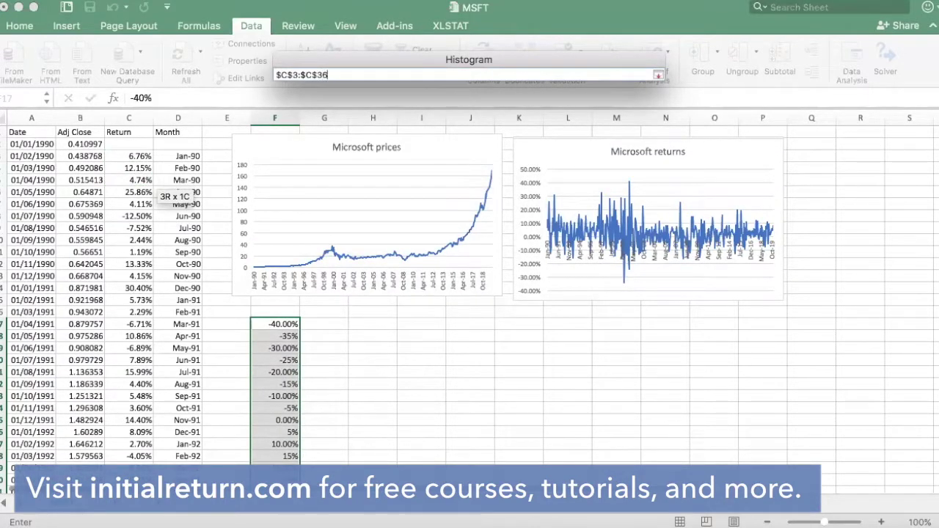
pyautogui.click(658, 74)
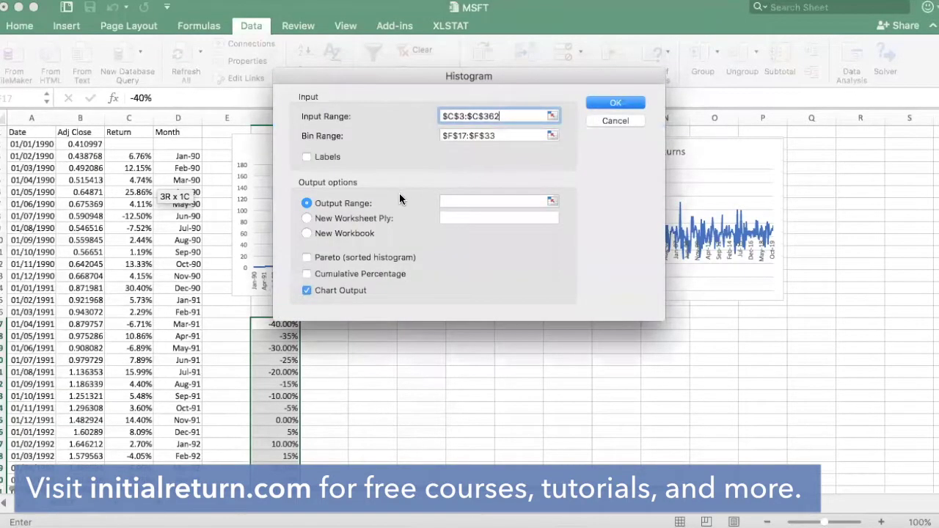
# Step: Set the output range to $H$16 with chart output and run the histogram
pyautogui.click(448, 200)
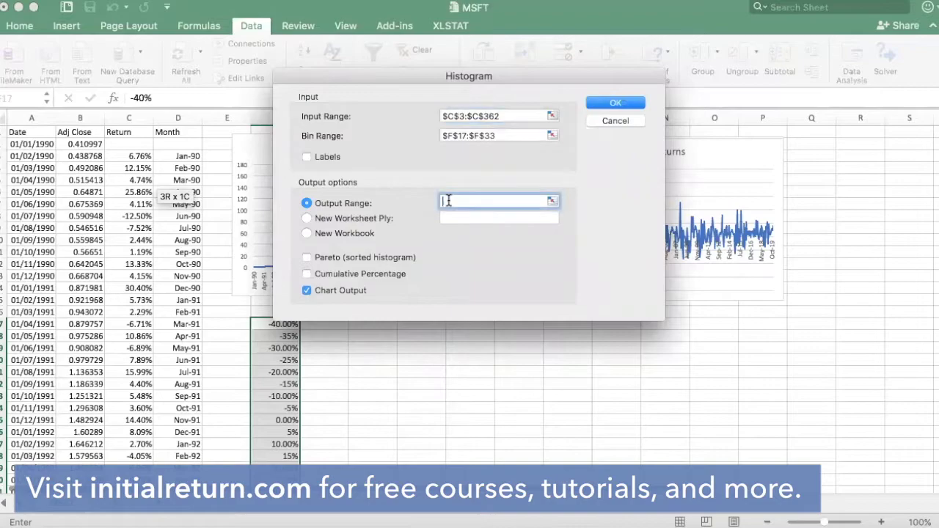
pyautogui.click(552, 200)
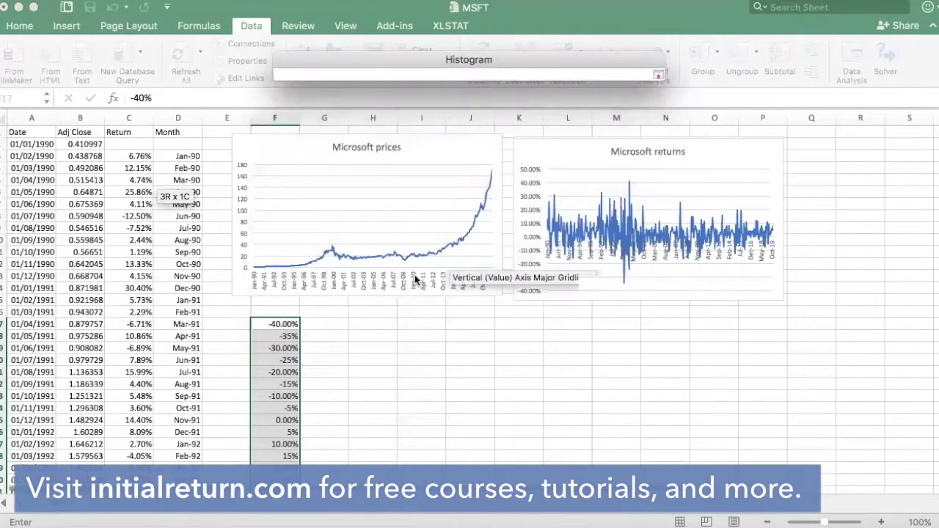
pyautogui.click(361, 316)
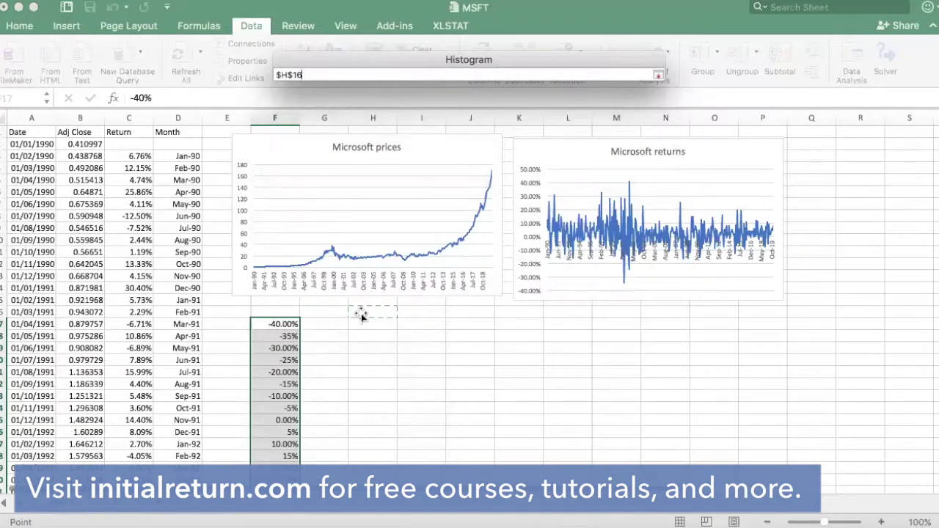
pyautogui.click(658, 74)
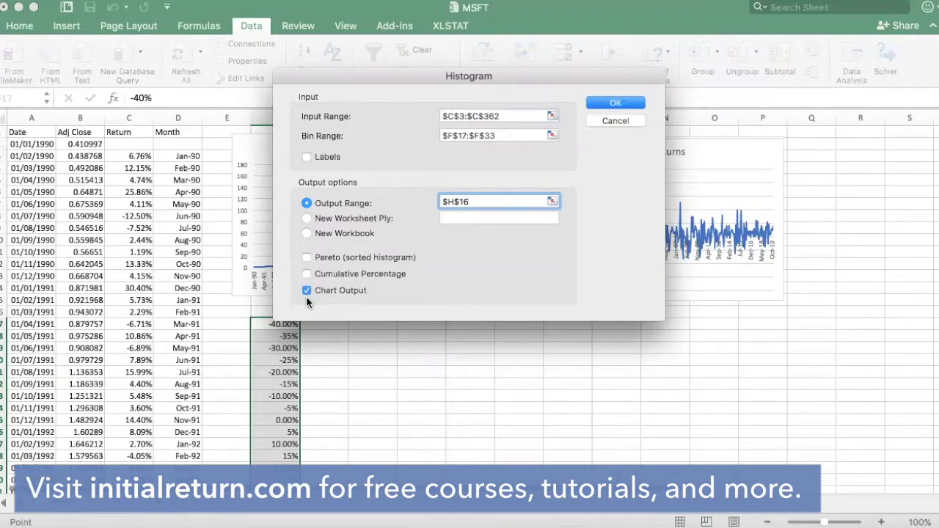
pyautogui.click(615, 105)
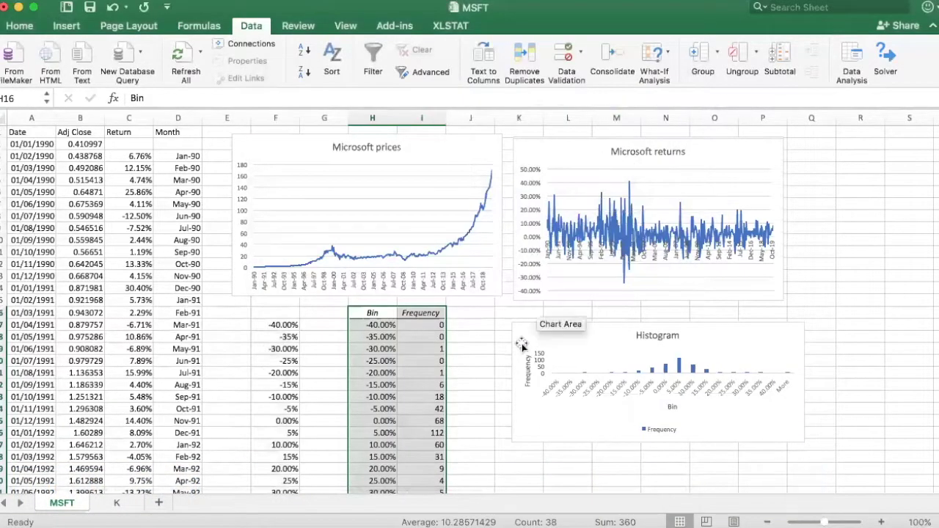
# Step: Delete the histogram's Frequency legend and enlarge the chart taller and wider
pyautogui.scroll(-5, 480, 372)
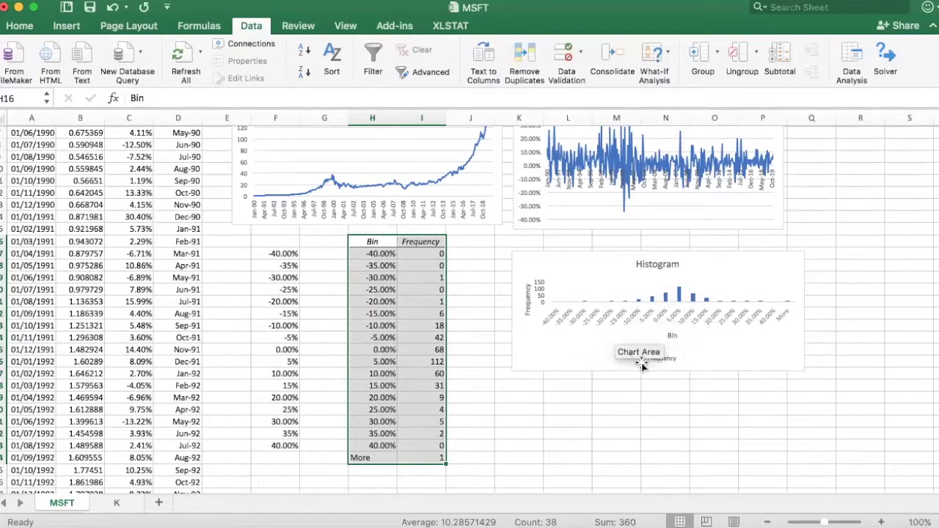
pyautogui.click(671, 360)
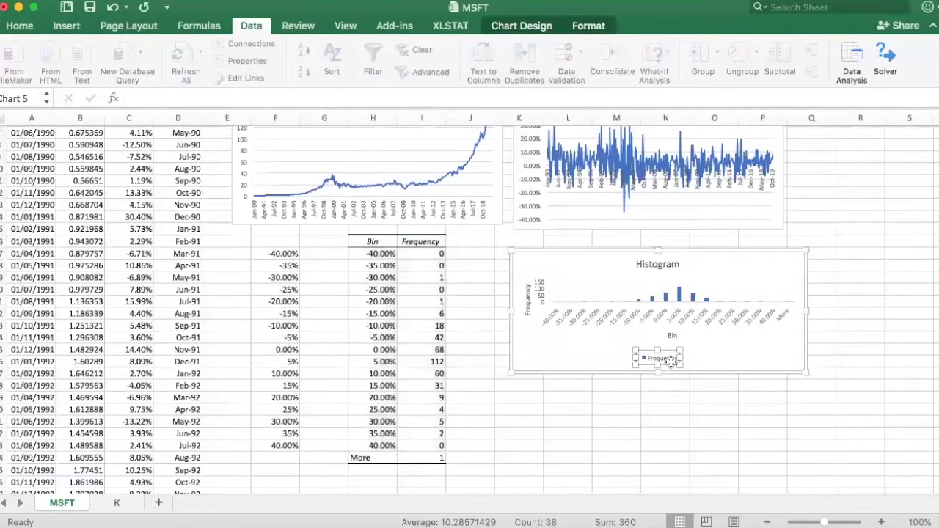
pyautogui.press('Delete')
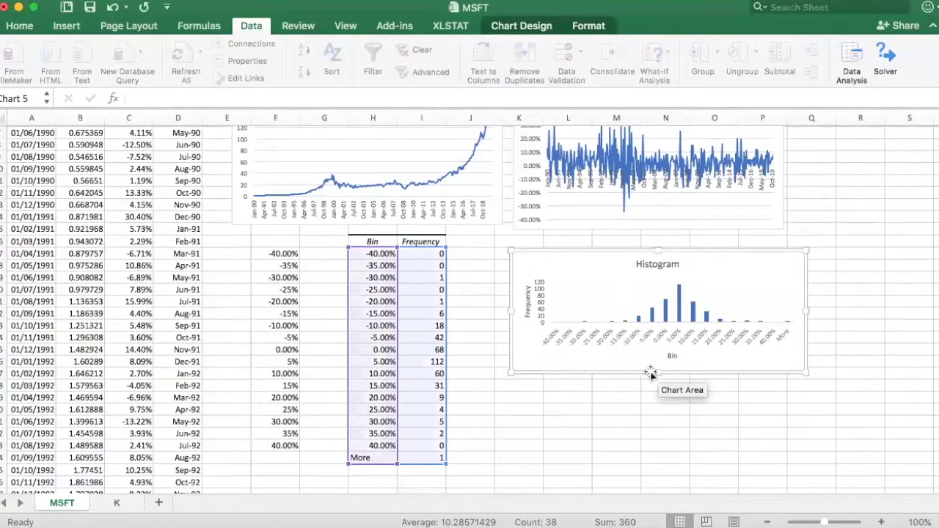
pyautogui.moveTo(654, 373); pyautogui.dragTo(654, 433)
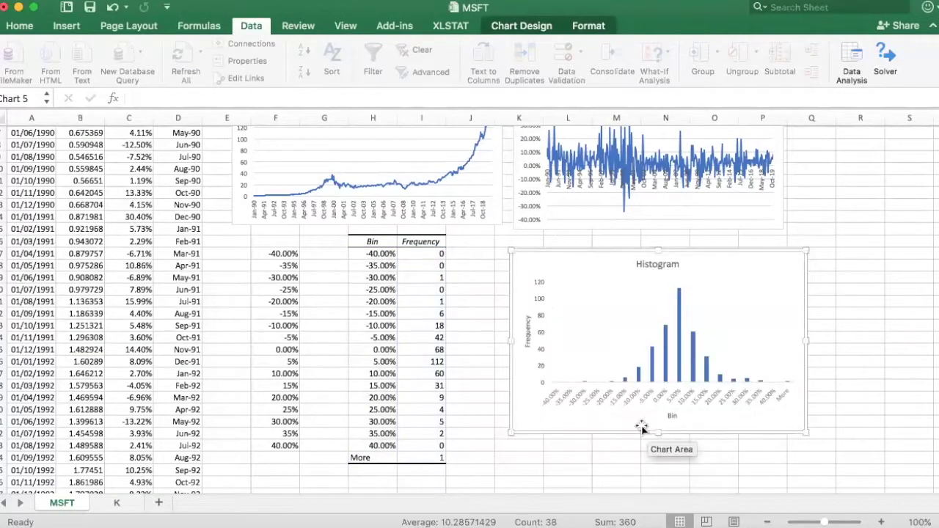
pyautogui.moveTo(512, 341); pyautogui.dragTo(478, 342)
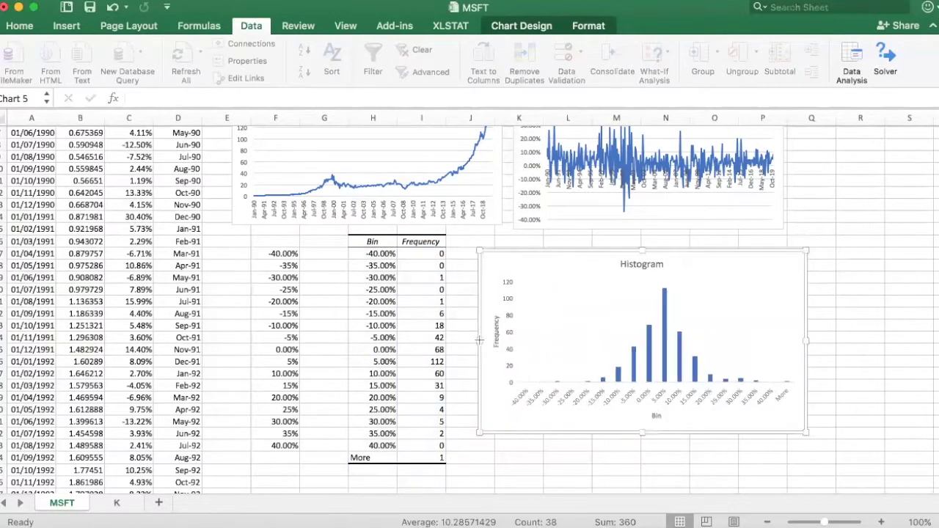
pyautogui.click(631, 263)
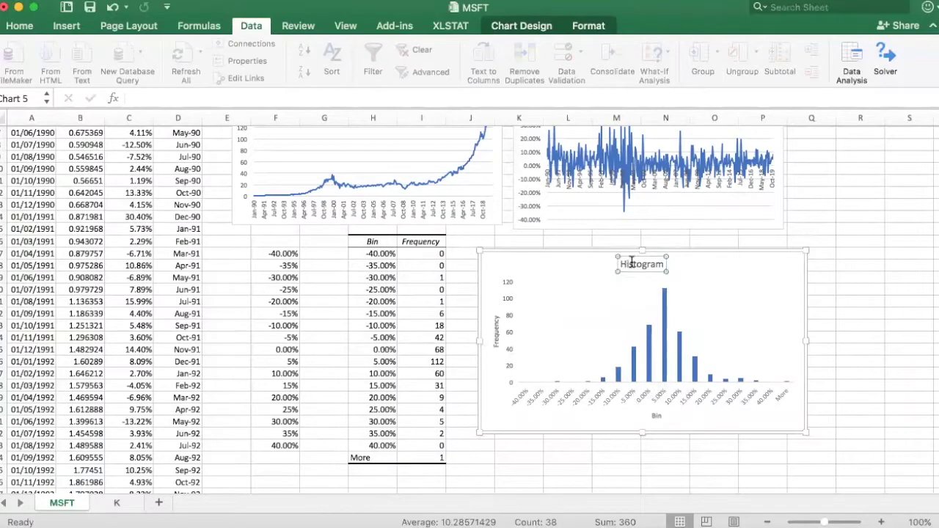
# Step: Change the chart title from 'Histogram' to 'Microsoft return distribution'
pyautogui.doubleClick(631, 264)
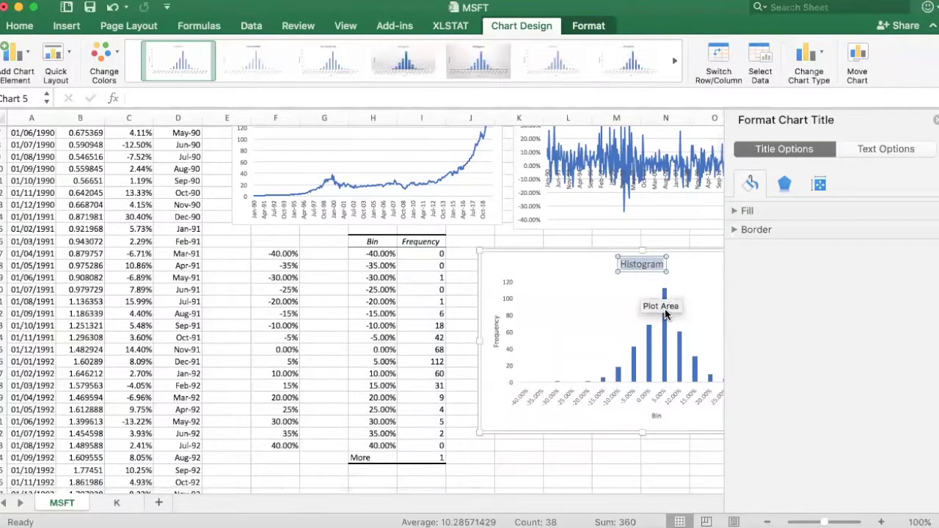
pyautogui.write('Mi')
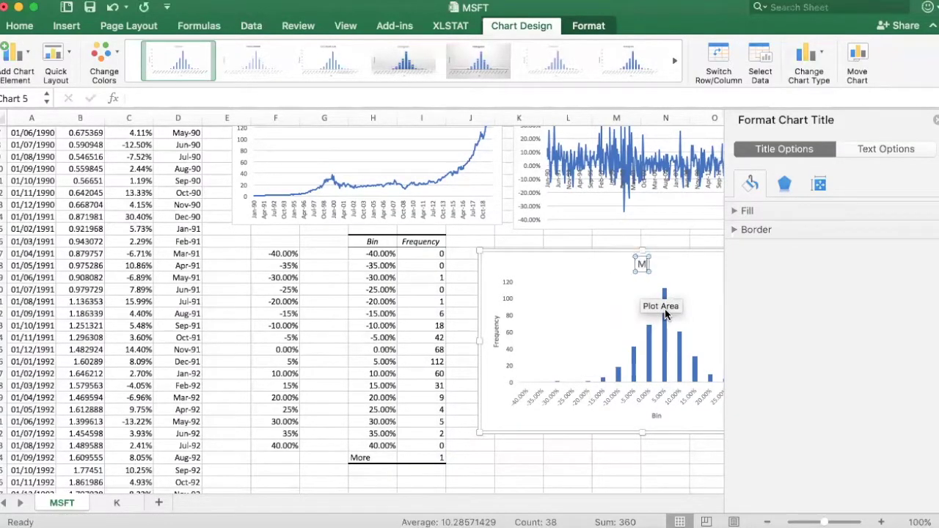
pyautogui.click(936, 121)
pyautogui.write('cro')
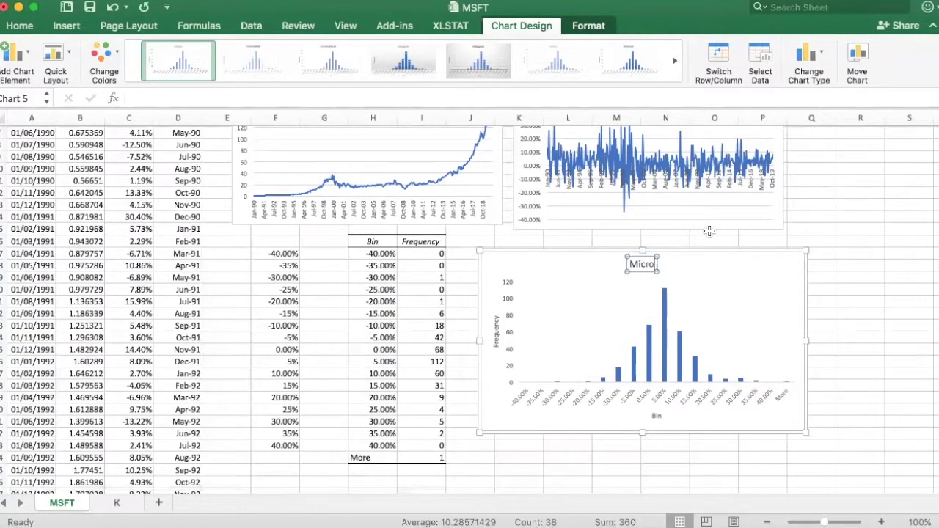
pyautogui.write('soft ret')
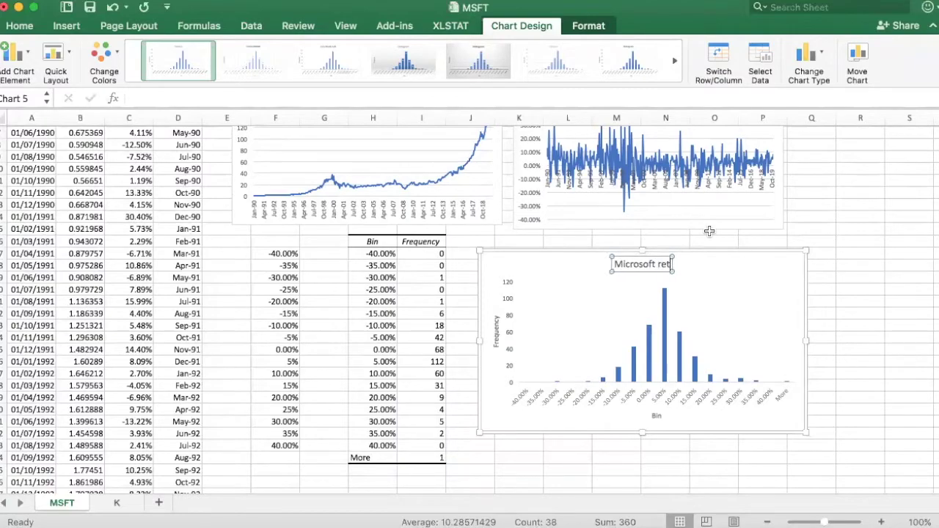
pyautogui.write('urn distribution')
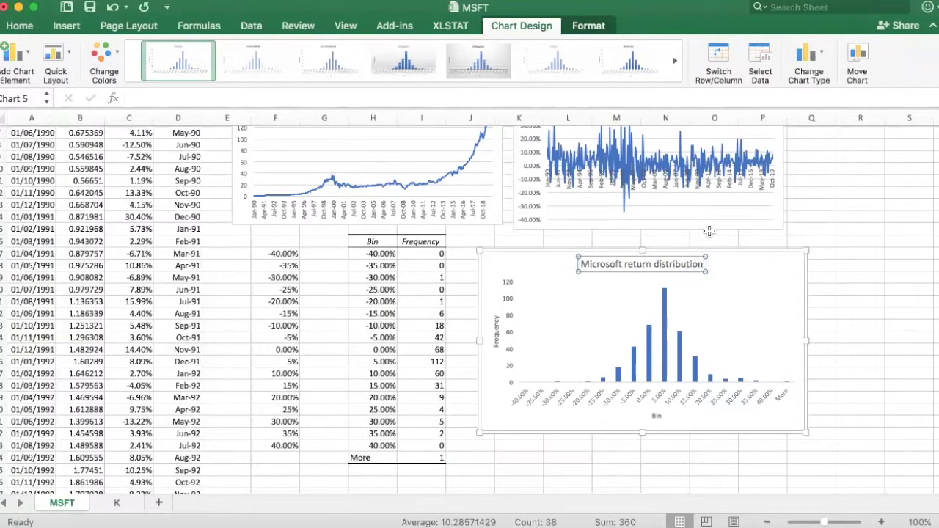
pyautogui.click(536, 423)
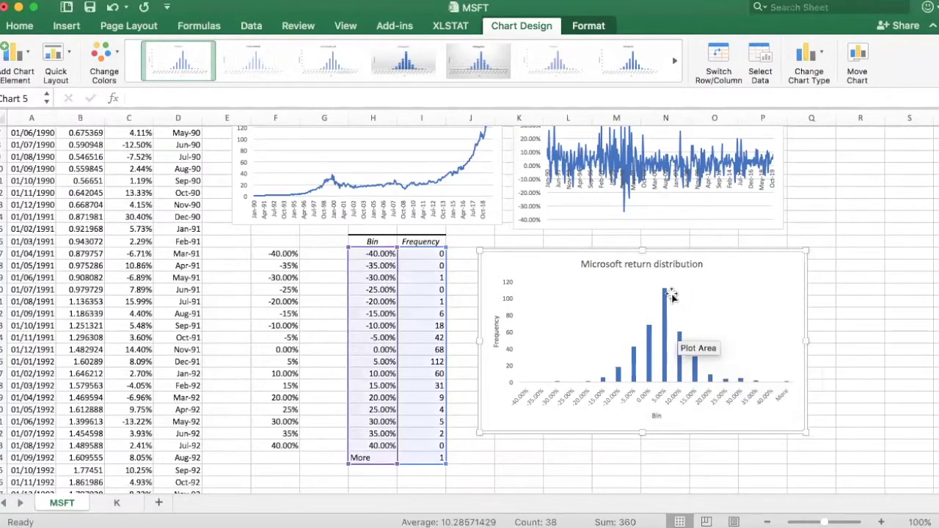
pyautogui.moveTo(669, 297)
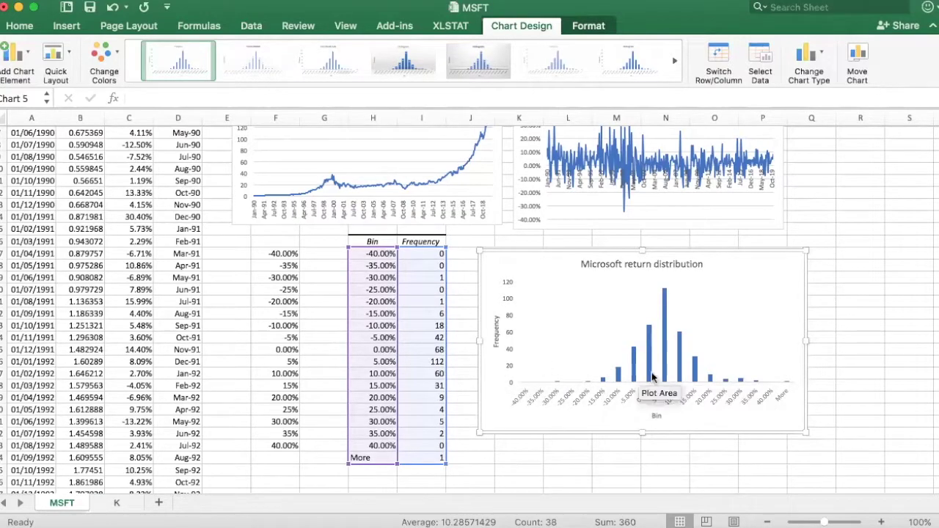
pyautogui.moveTo(659, 371)
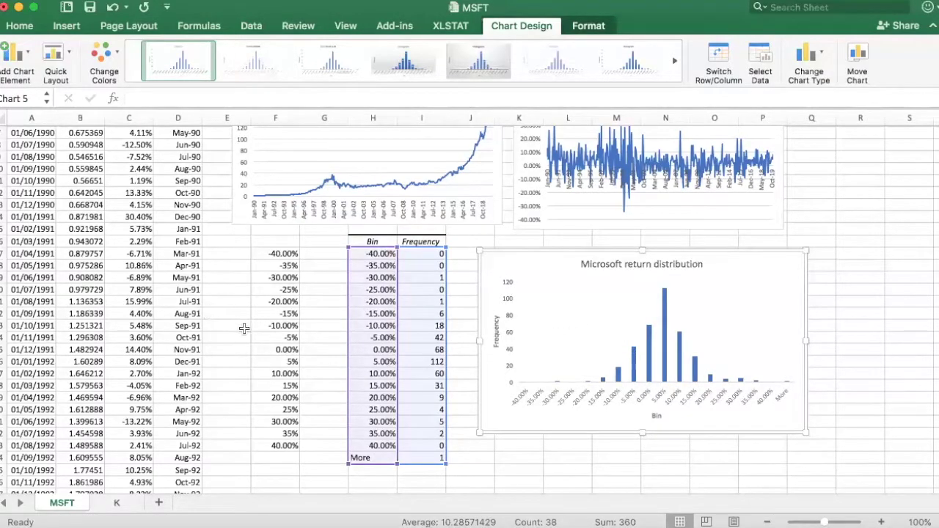
# Step: On sheet K, enter -40% and -35% in F18:F19 and fill the bins down to 40% in F34
pyautogui.click(115, 504)
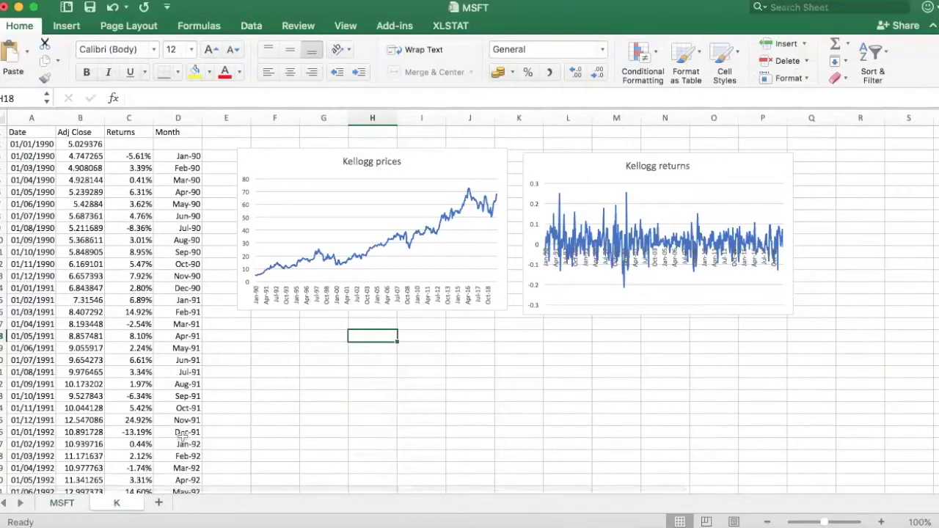
pyautogui.click(272, 336)
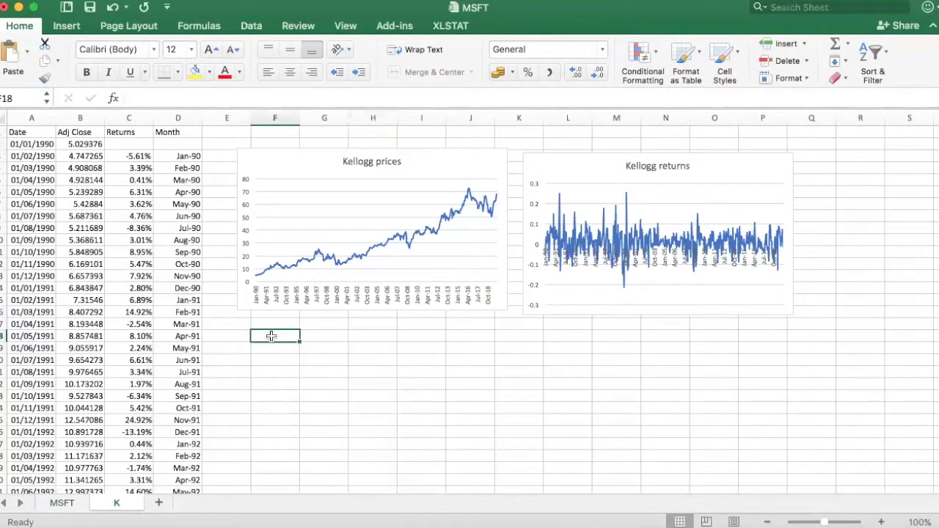
pyautogui.click(251, 27)
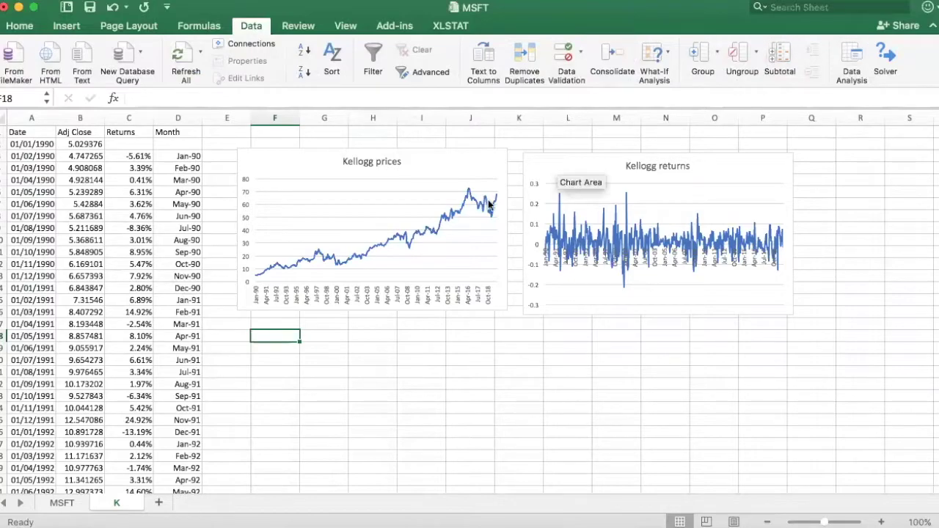
pyautogui.write('-40')
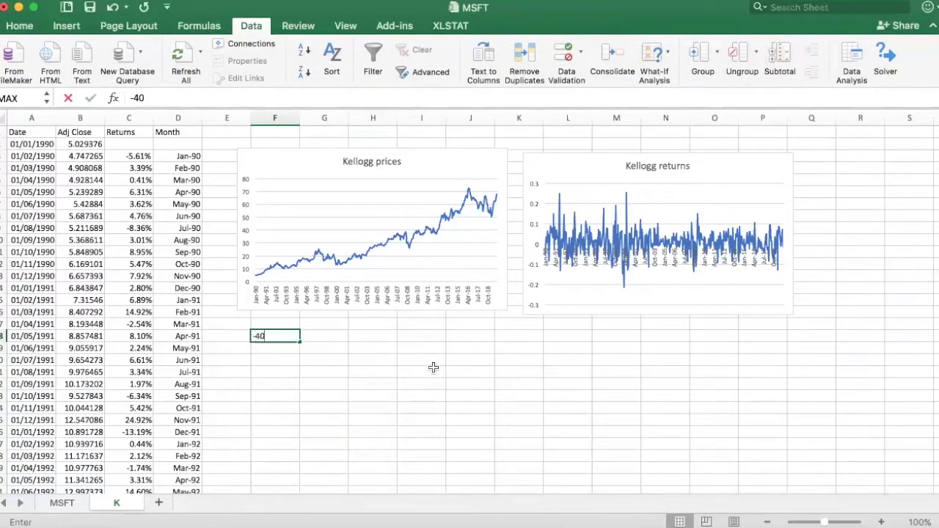
pyautogui.press('Return')
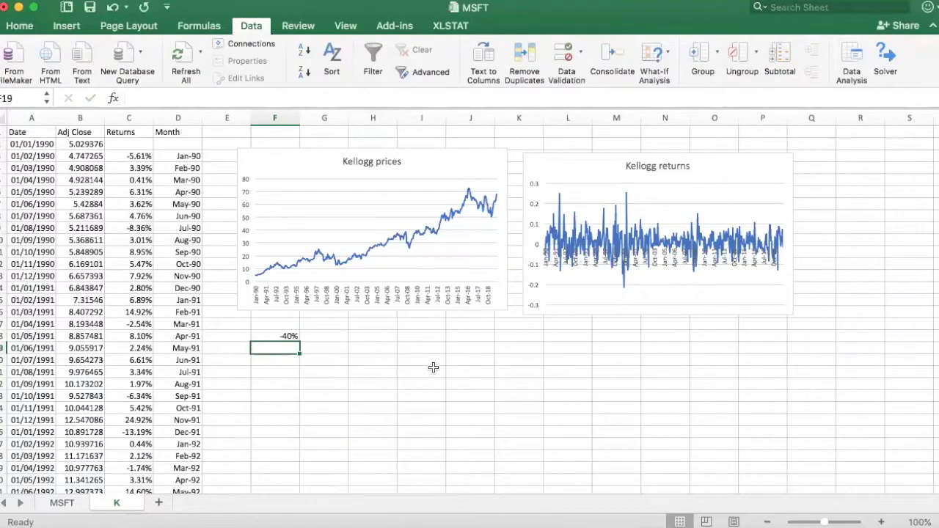
pyautogui.write('-35')
pyautogui.press('Return')
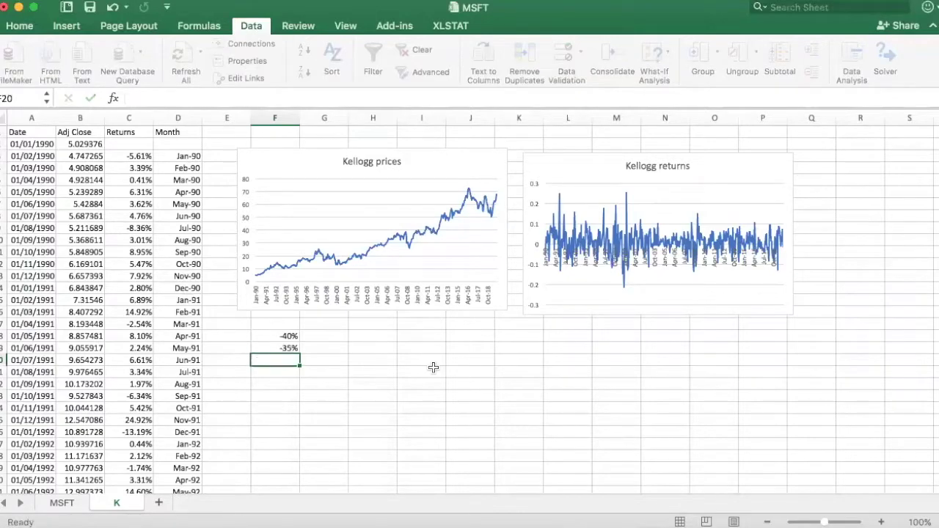
pyautogui.moveTo(263, 336); pyautogui.dragTo(287, 422)
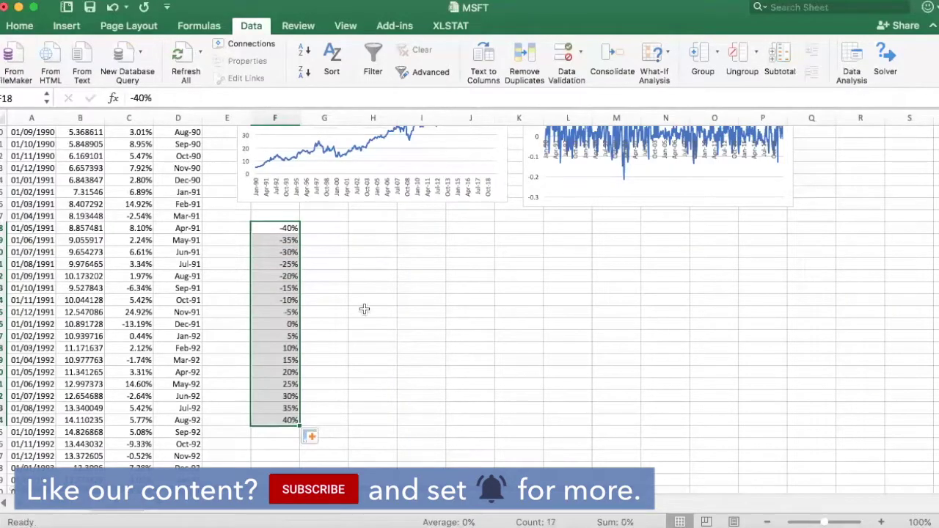
pyautogui.click(365, 309)
# Step: Run Histogram on Kellogg returns, correcting the bin range to $F$18:$F$34 with output at $H$16
pyautogui.scroll(5, 364, 309)
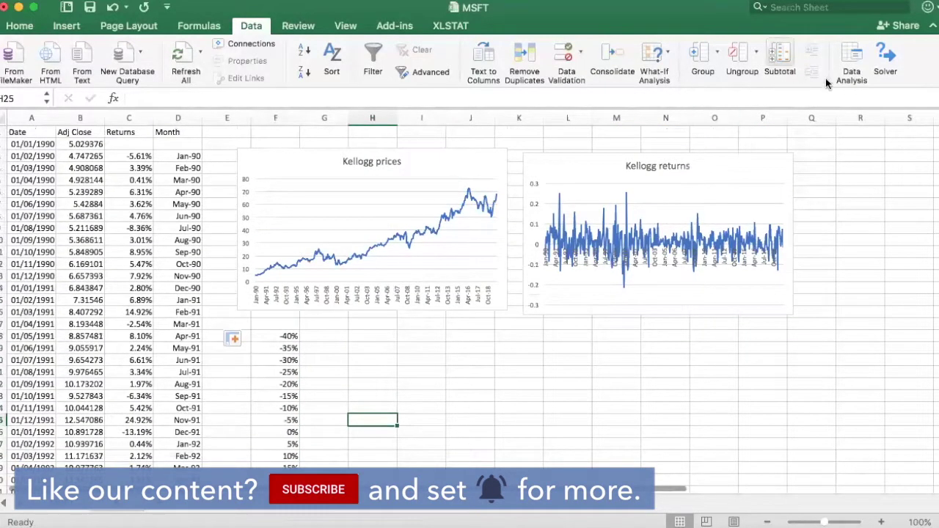
pyautogui.click(854, 57)
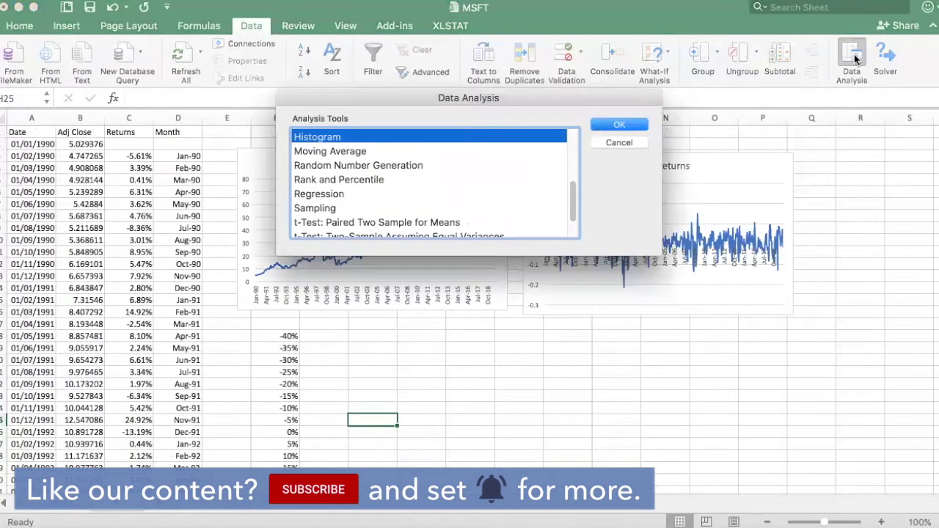
pyautogui.click(609, 126)
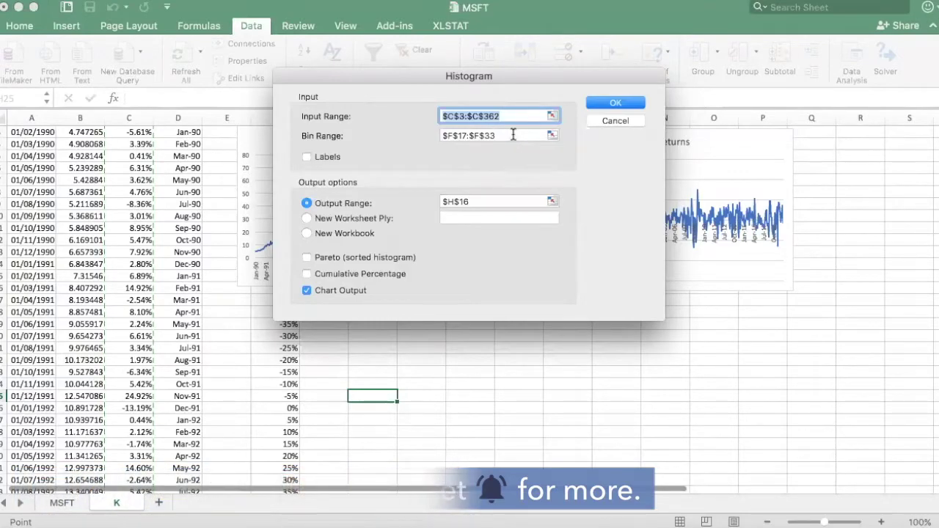
pyautogui.click(514, 135)
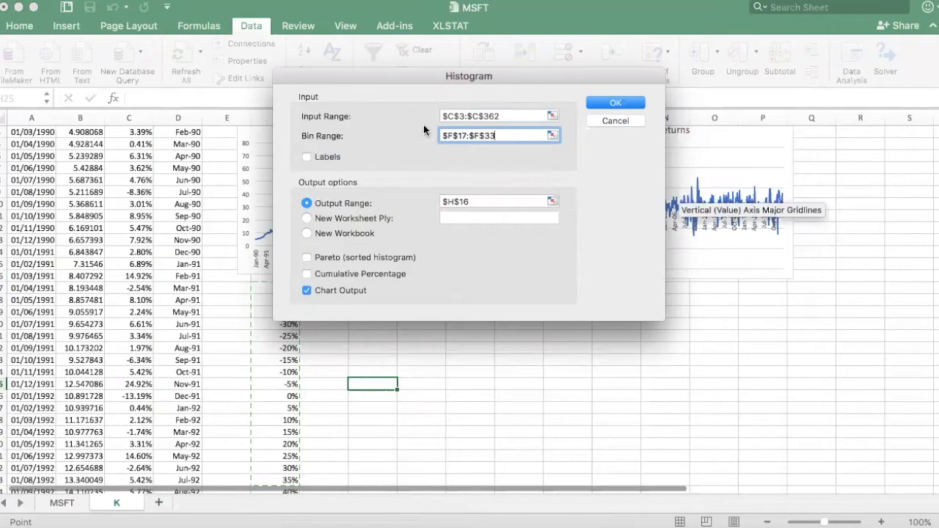
pyautogui.moveTo(430, 73); pyautogui.dragTo(581, 89)
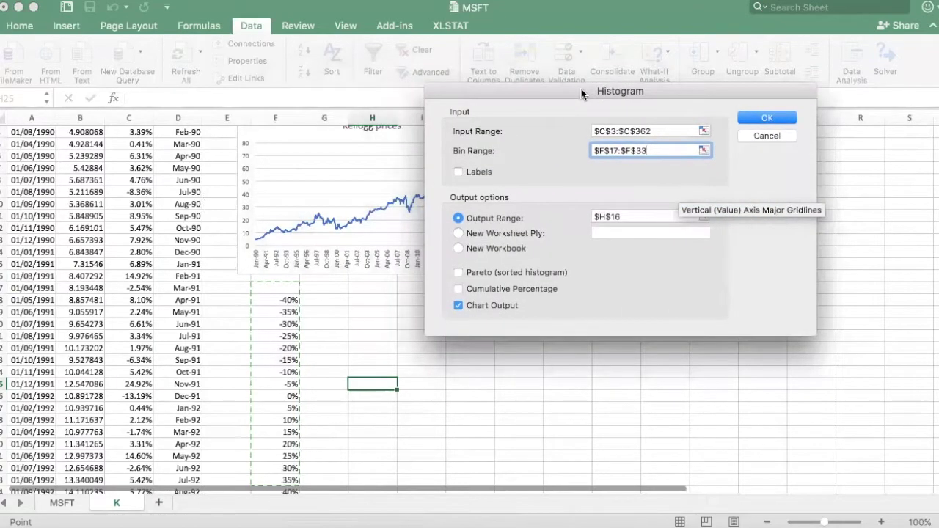
pyautogui.click(621, 151)
pyautogui.press('BackSpace')
pyautogui.write('8')
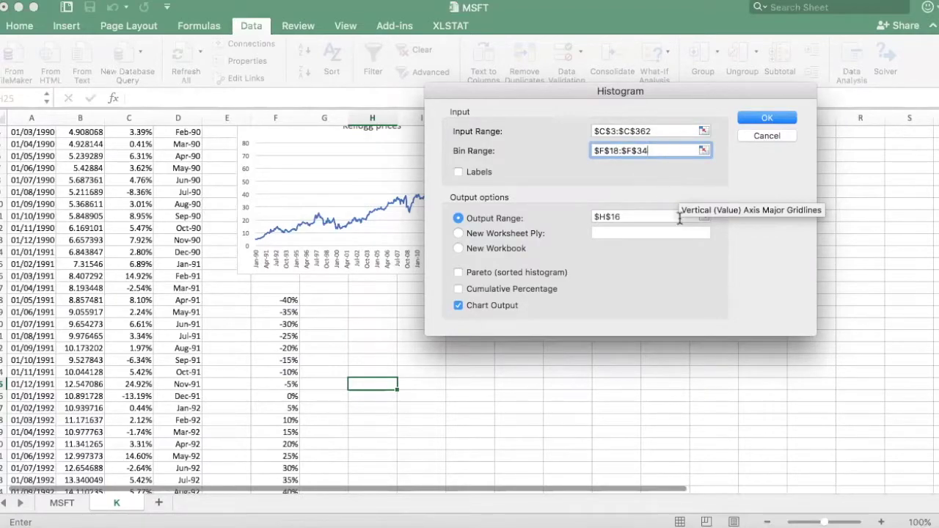
pyautogui.click(652, 218)
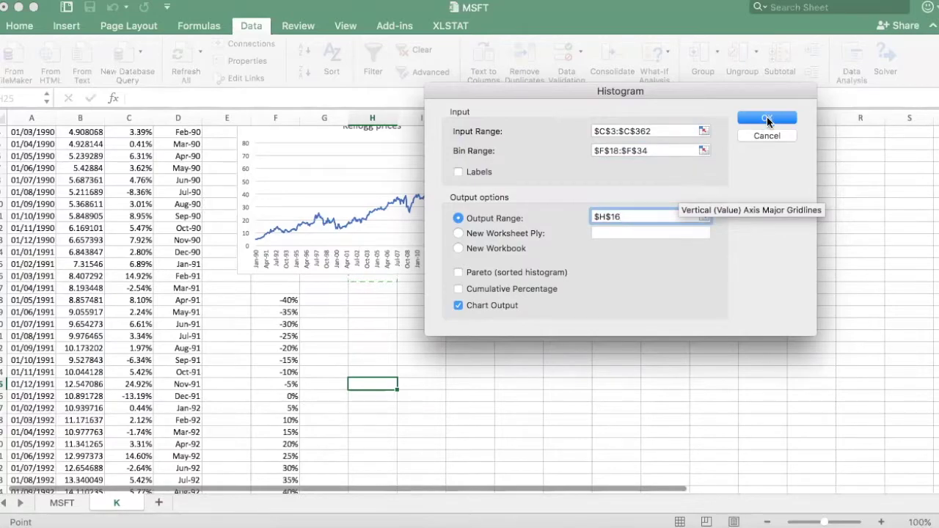
pyautogui.click(767, 119)
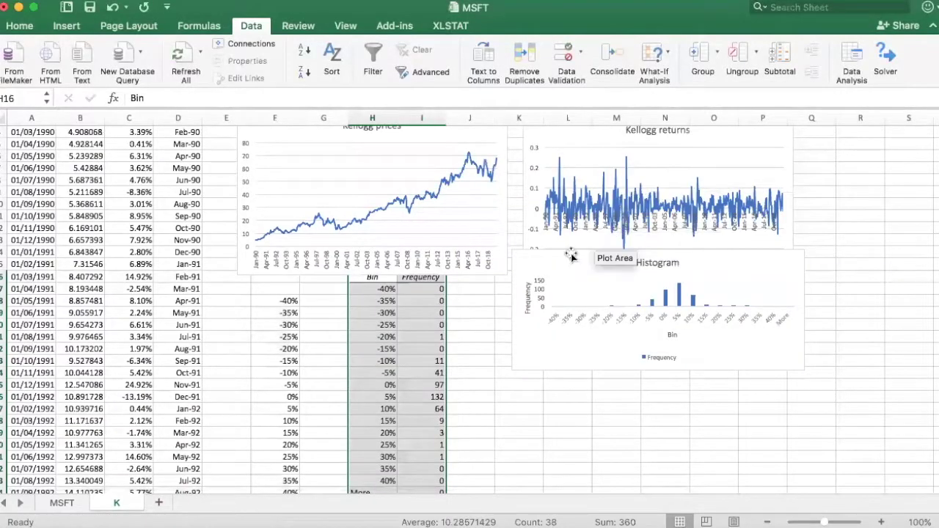
# Step: Remove the Kellogg histogram's Frequency legend and drag the chart taller
pyautogui.scroll(1, 463, 312)
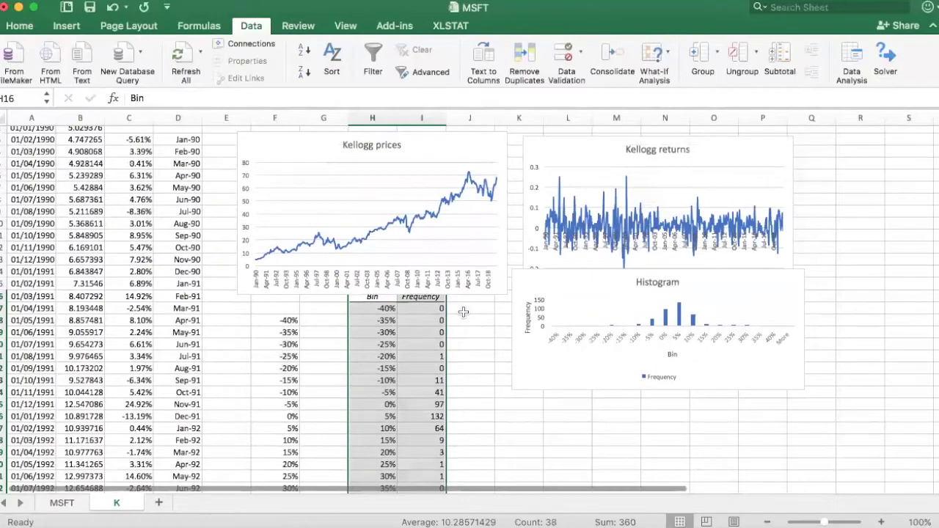
pyautogui.click(646, 373)
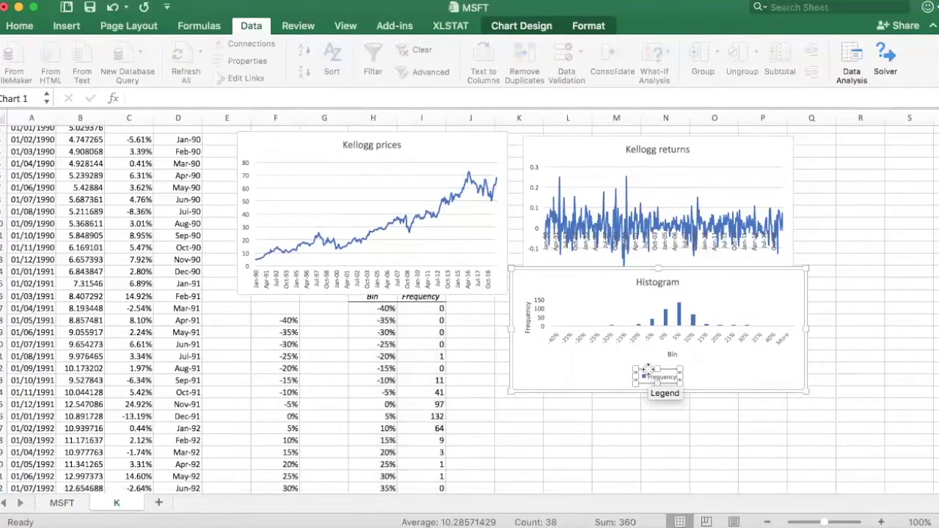
pyautogui.press('Delete')
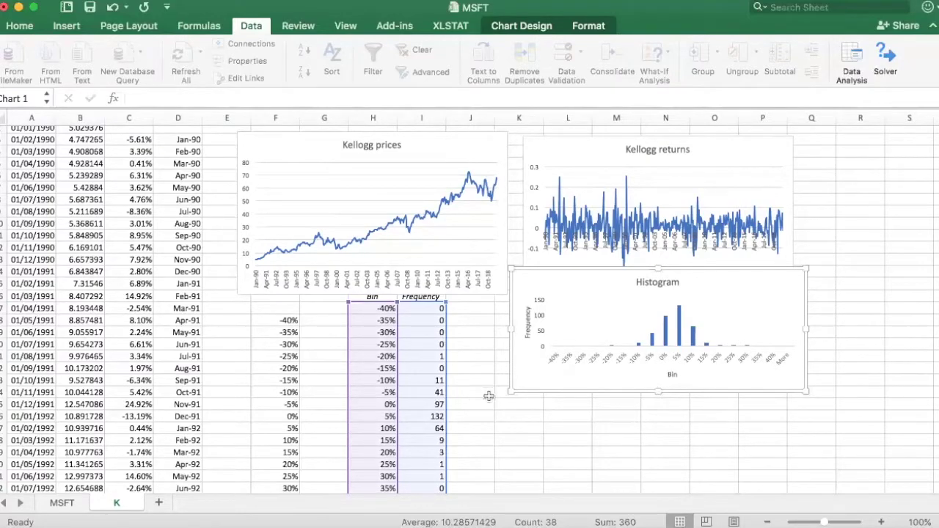
pyautogui.moveTo(661, 394); pyautogui.dragTo(661, 444)
# Step: Retitle the Kellogg histogram 'Kellogg return distribution'
pyautogui.click(659, 282)
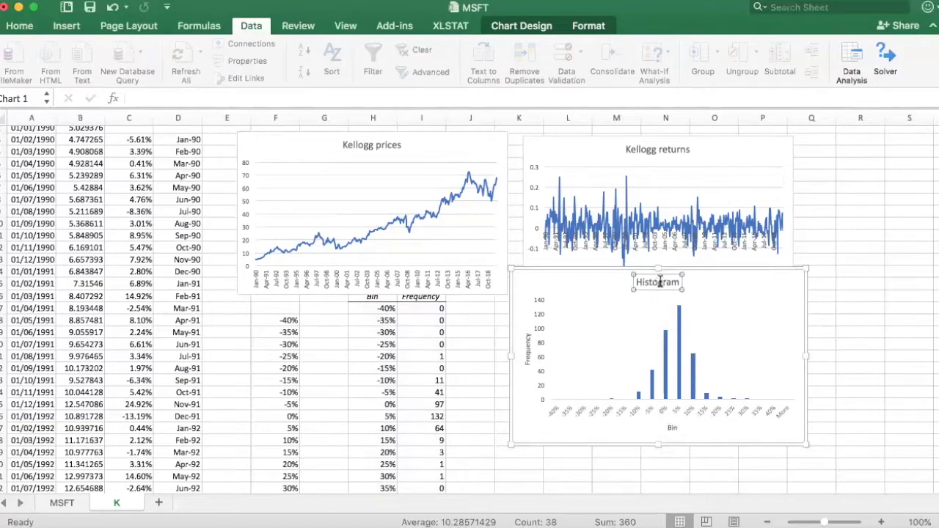
pyautogui.doubleClick(659, 282)
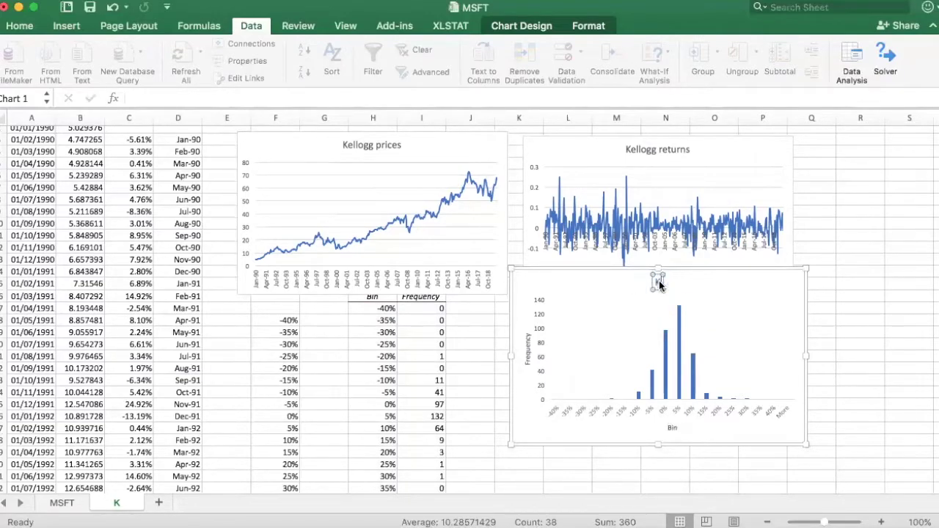
pyautogui.write('Kellogg')
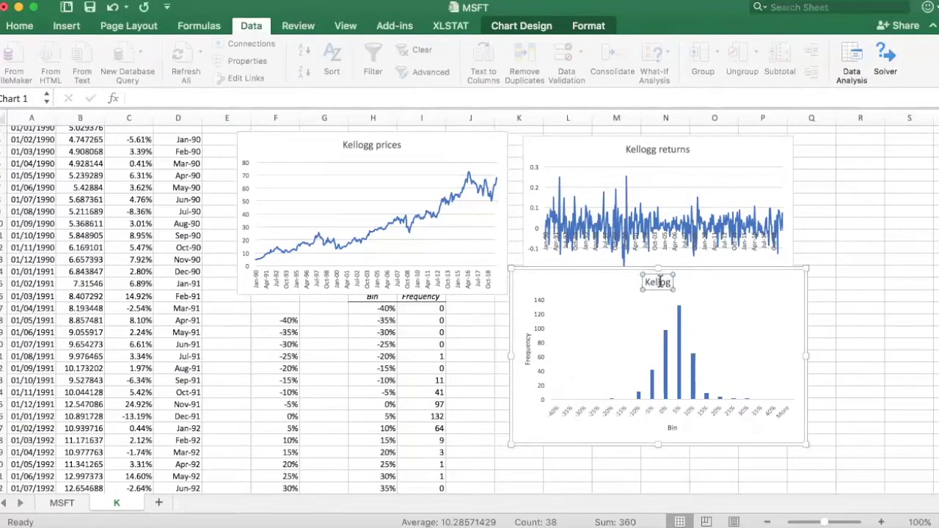
pyautogui.write(' return di')
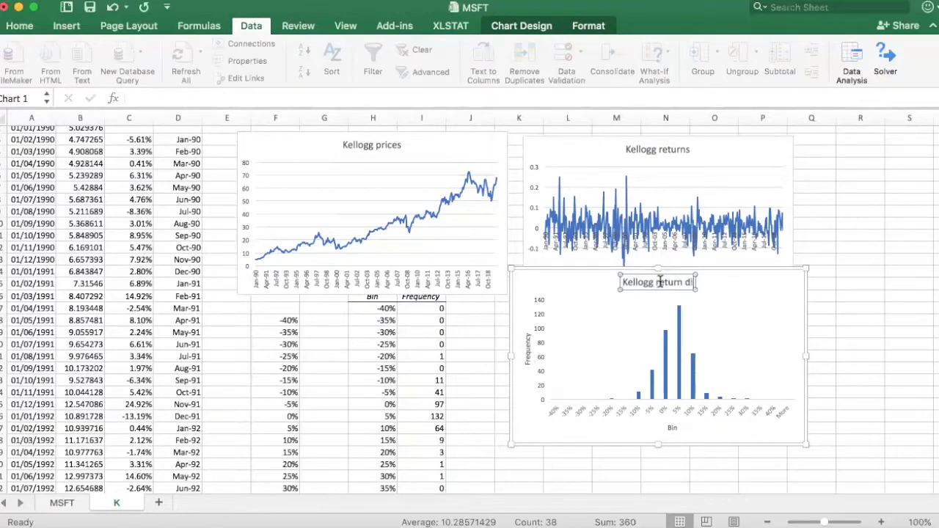
pyautogui.write('stribution')
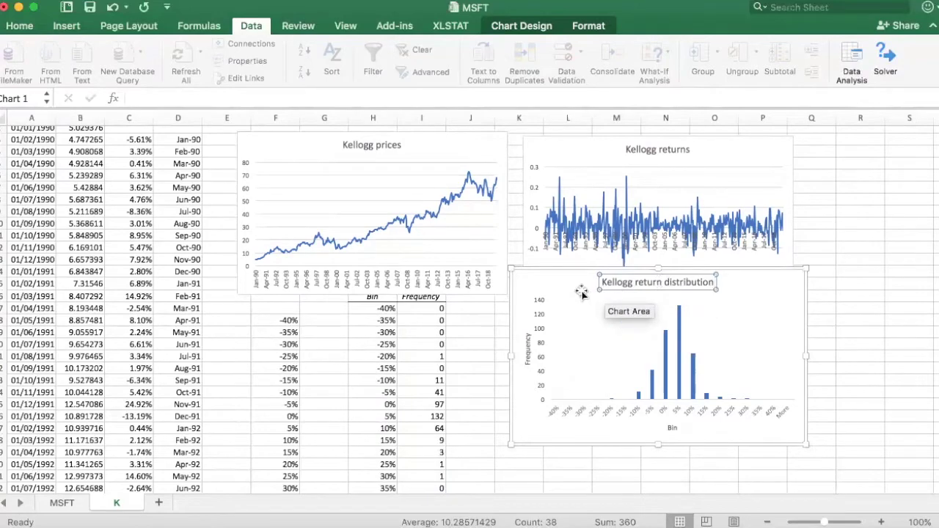
# Step: Move the histogram down beneath the Kellogg returns chart
pyautogui.moveTo(580, 306); pyautogui.dragTo(562, 353)
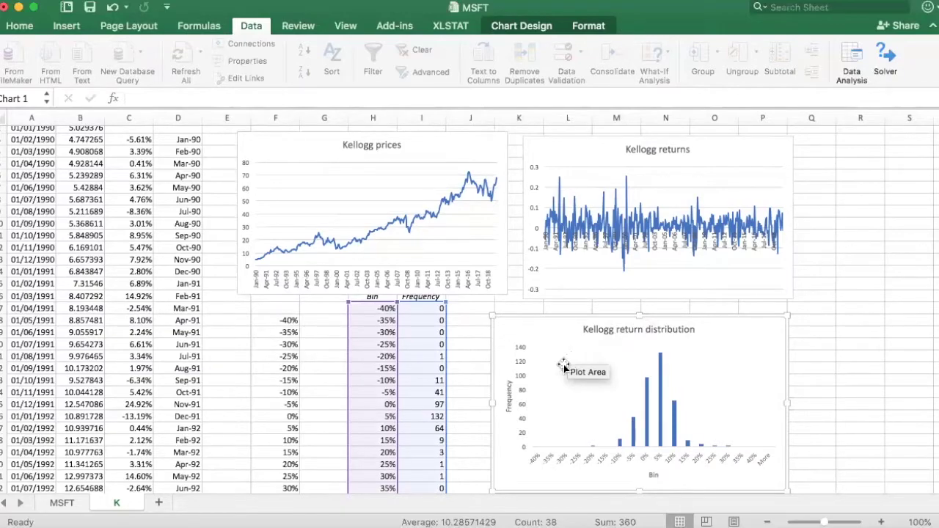
pyautogui.moveTo(645, 438)
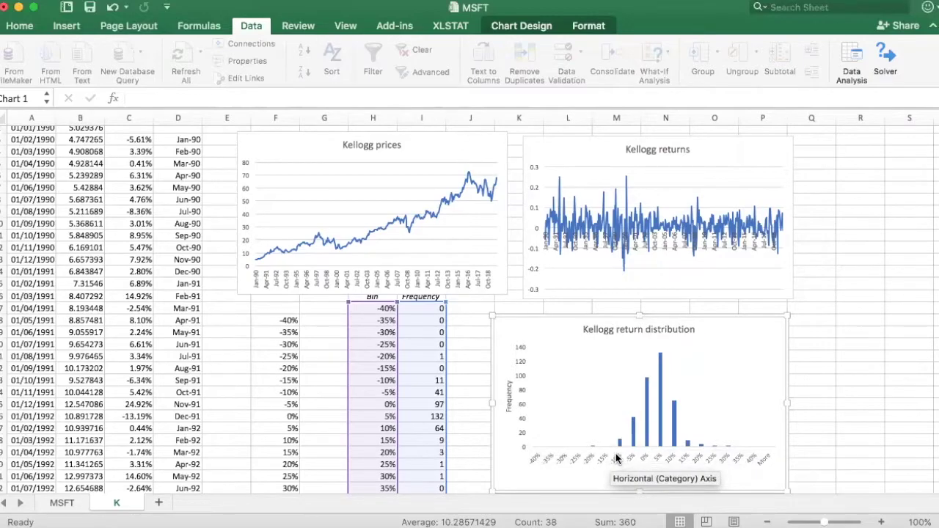
pyautogui.click(52, 505)
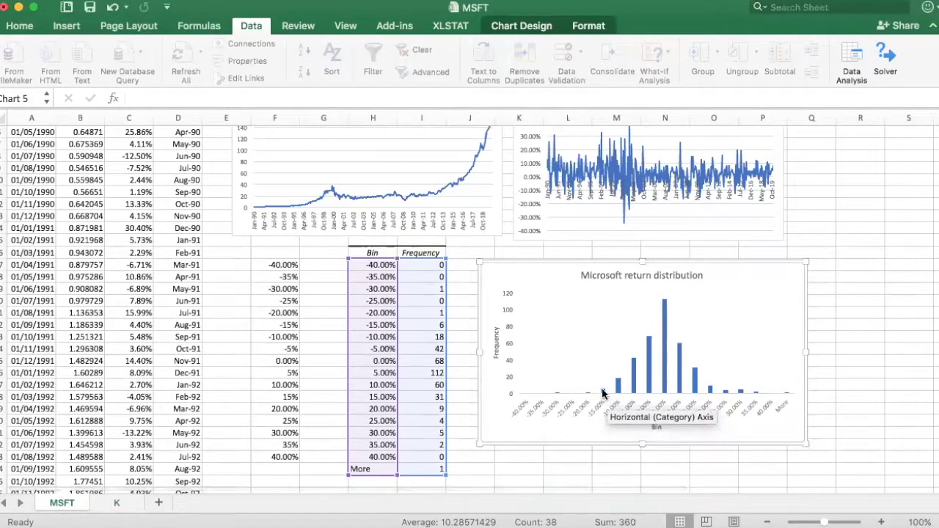
# Step: Switch back and forth between the MSFT and K sheets comparing both histograms, ending on MSFT
pyautogui.moveTo(602, 393)
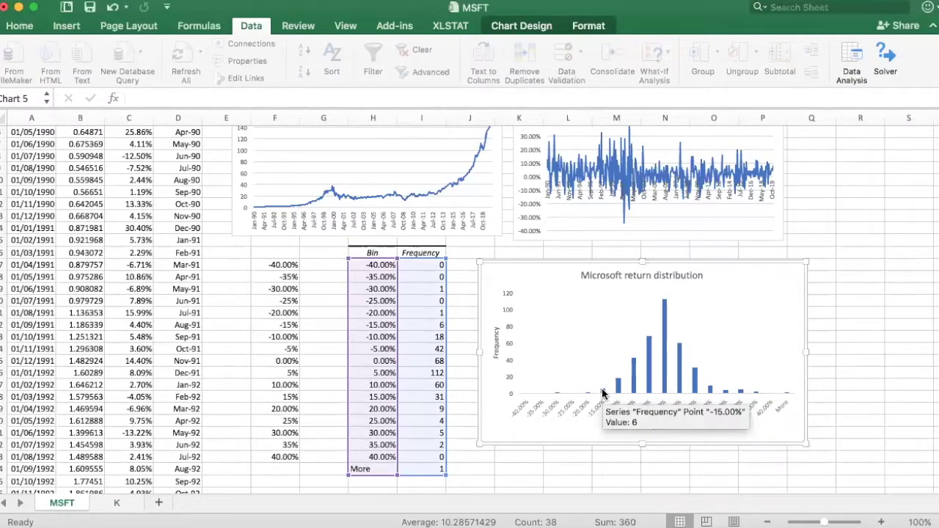
pyautogui.click(121, 506)
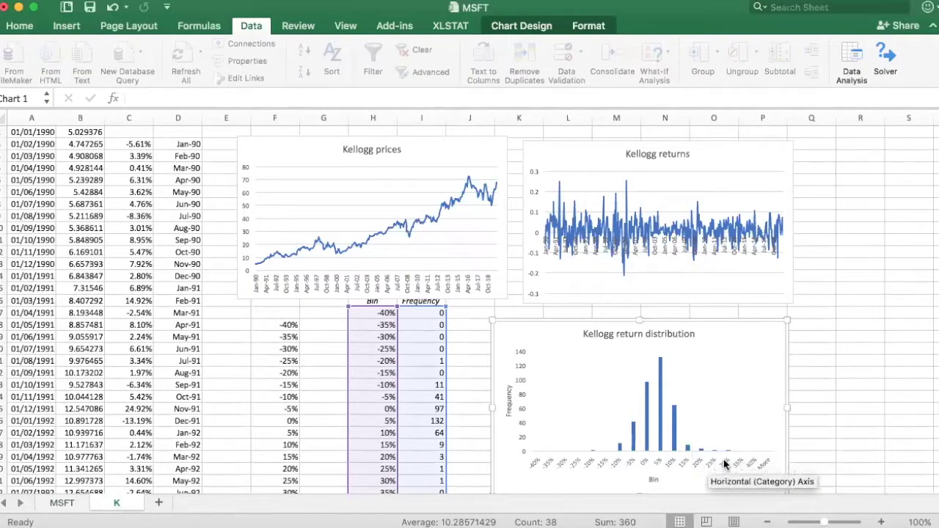
pyautogui.click(53, 505)
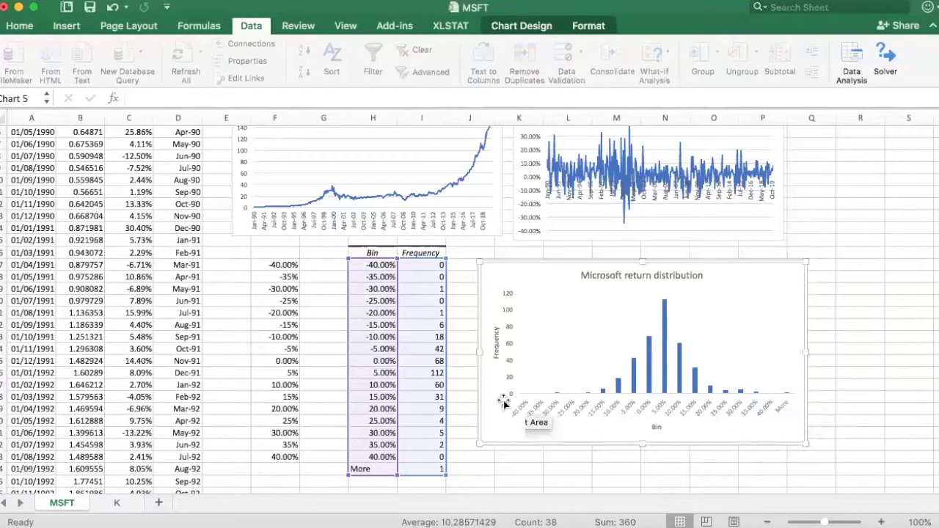
pyautogui.click(116, 504)
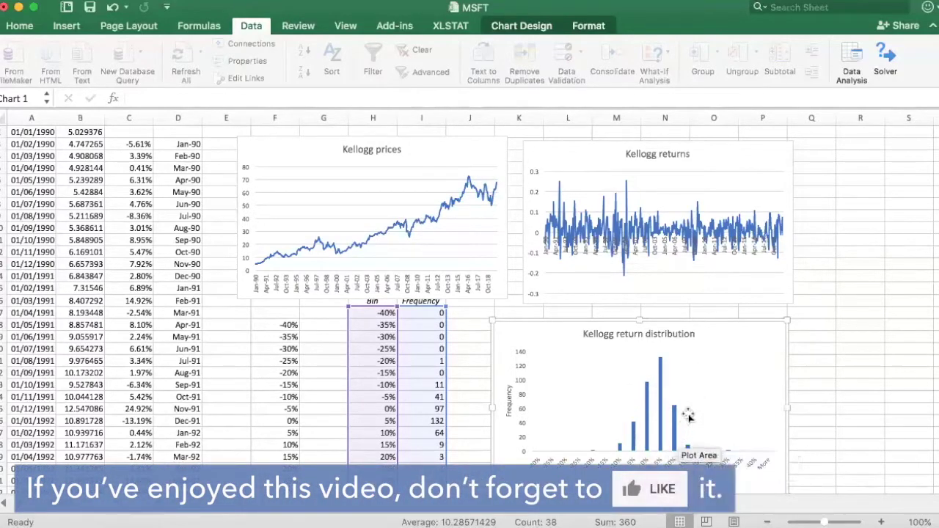
pyautogui.click(79, 513)
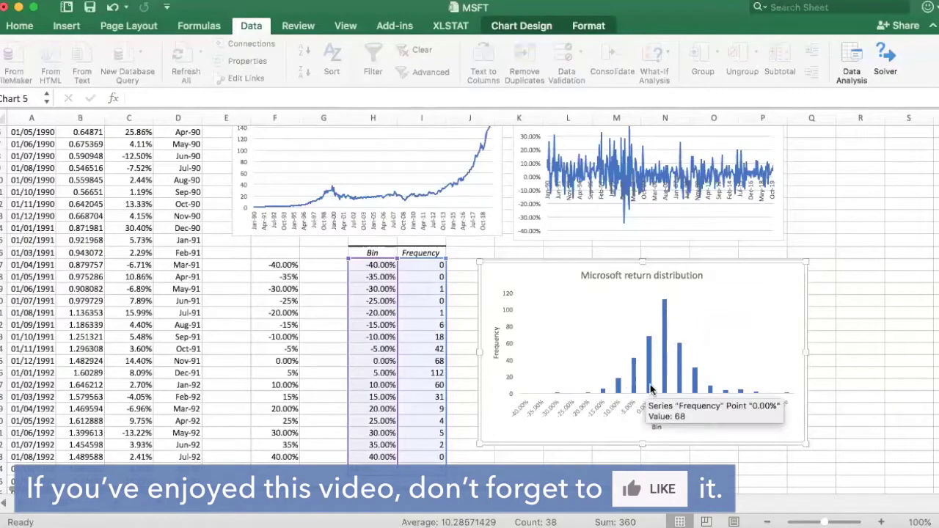